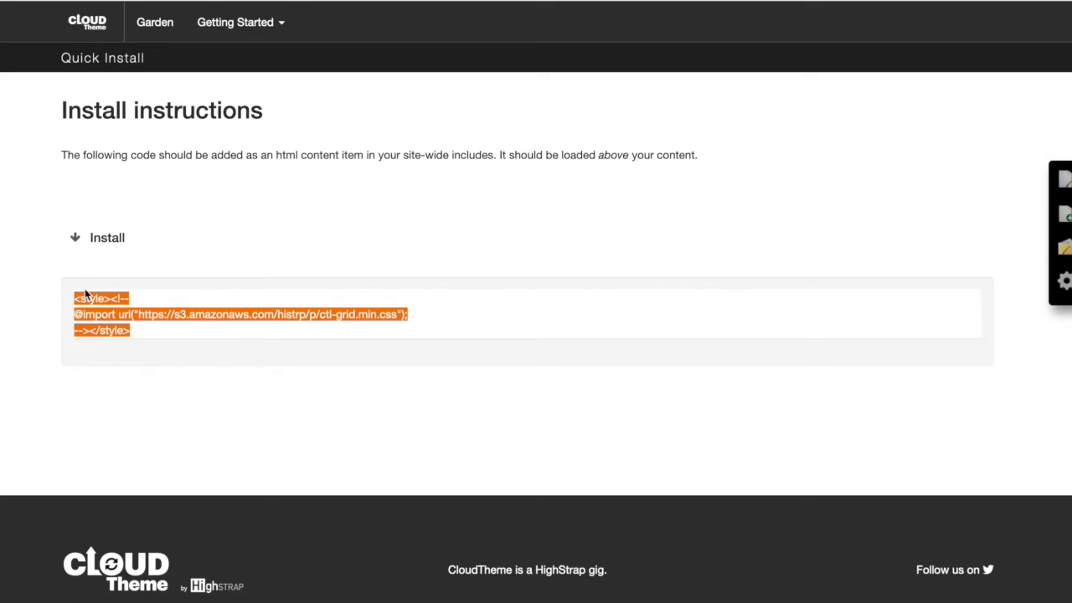
Copy the grid CSS install code from the CloudTheme install instructions
drag(143, 323, 76, 299)
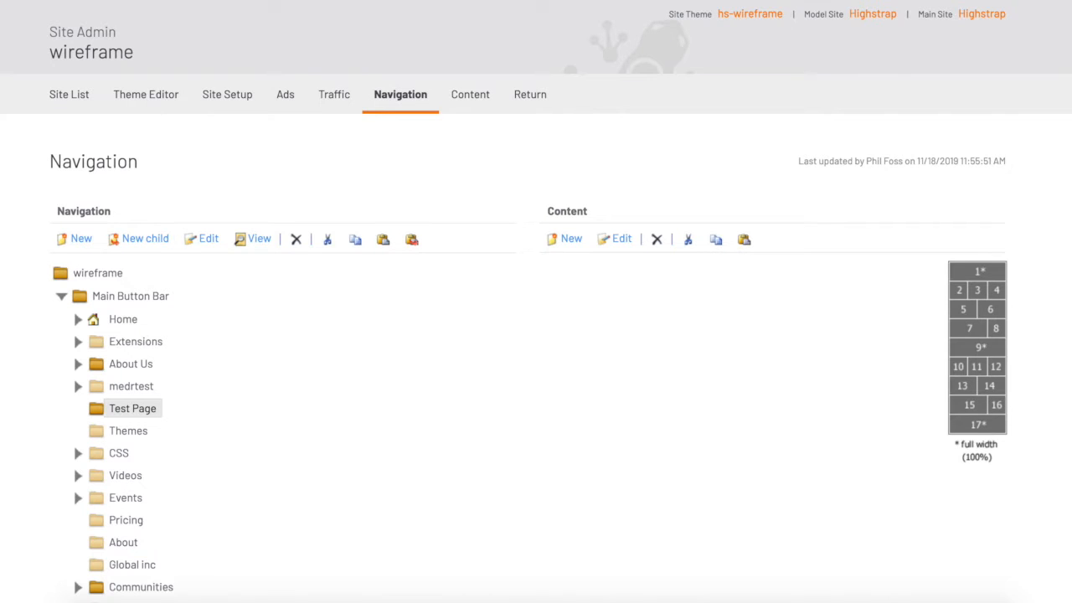
Add a new content item to Test Page and name it css here
scroll(777, 264, down, 1)
scroll(777, 264, up, 1)
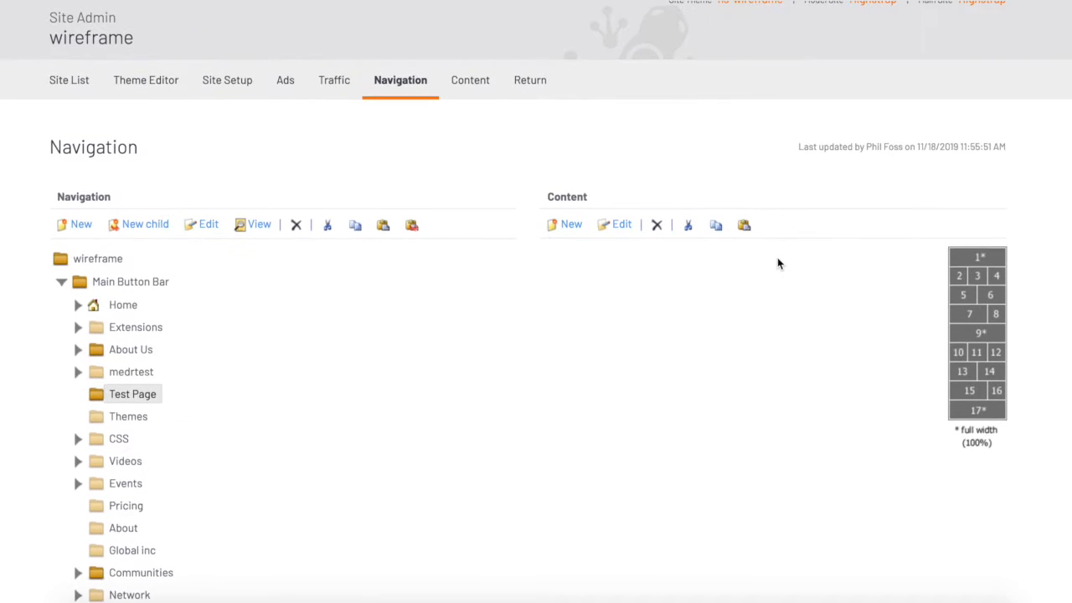
scroll(777, 258, down, 1)
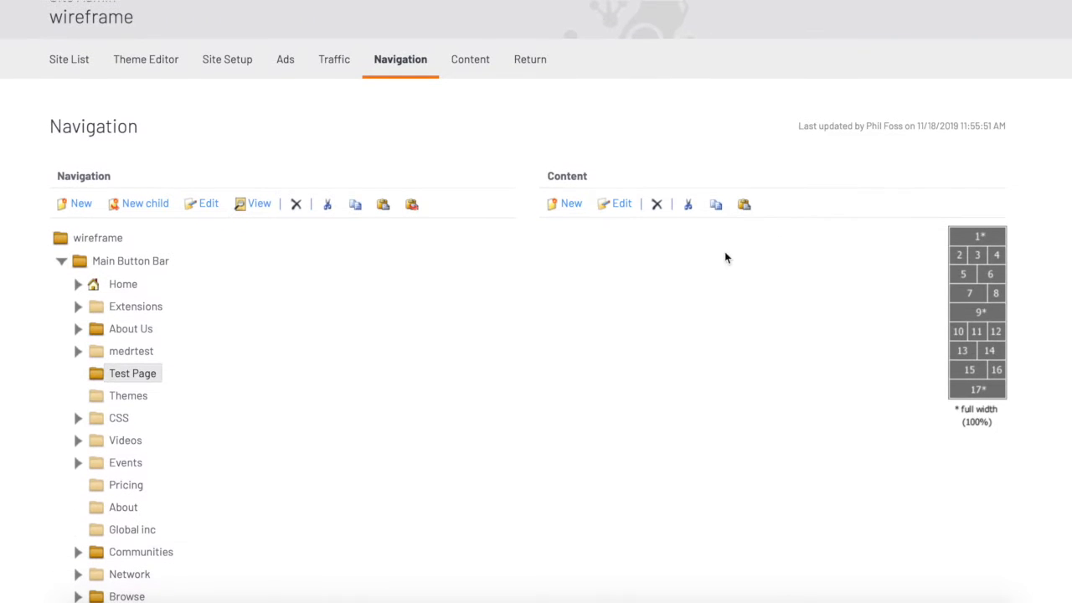
click(566, 208)
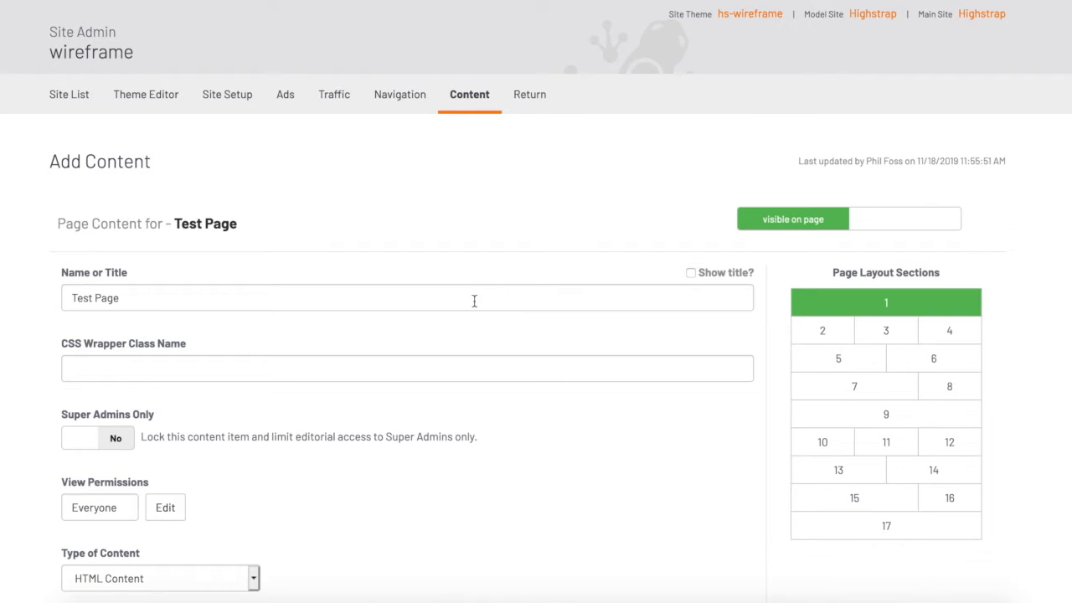
triple_click(473, 300)
text(css here)
Paste the copied style import code into the content item's HTML source and confirm it
scroll(435, 276, down, 1)
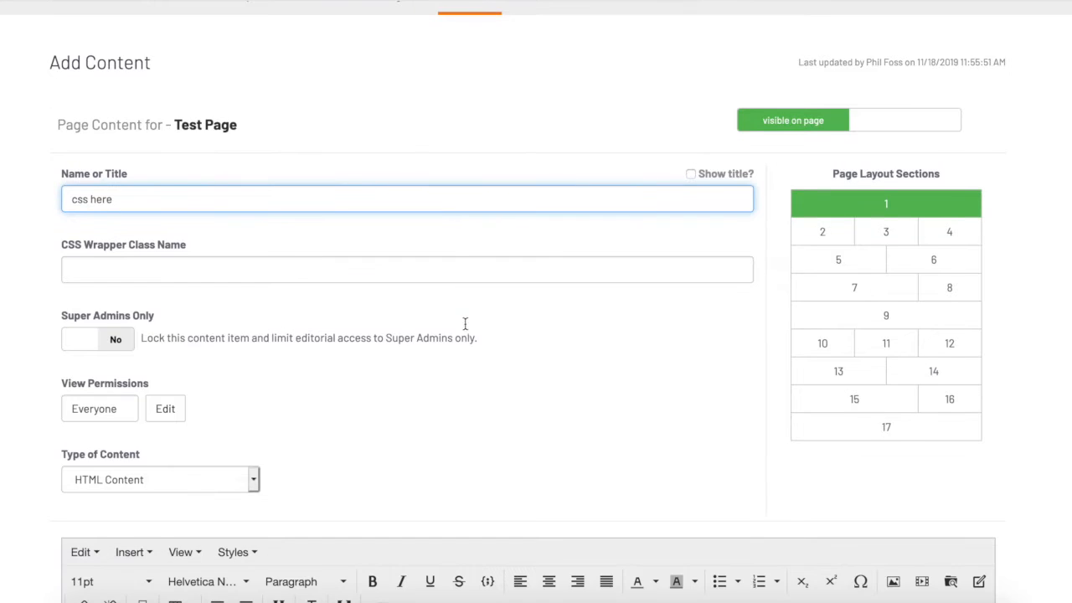
scroll(318, 241, down, 2)
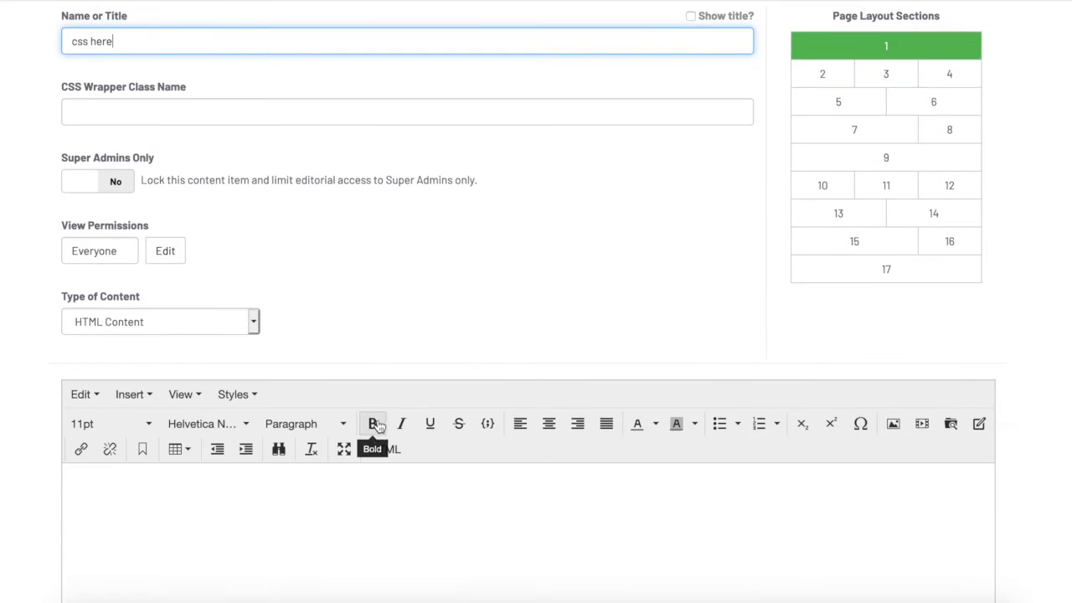
scroll(381, 263, up, 1)
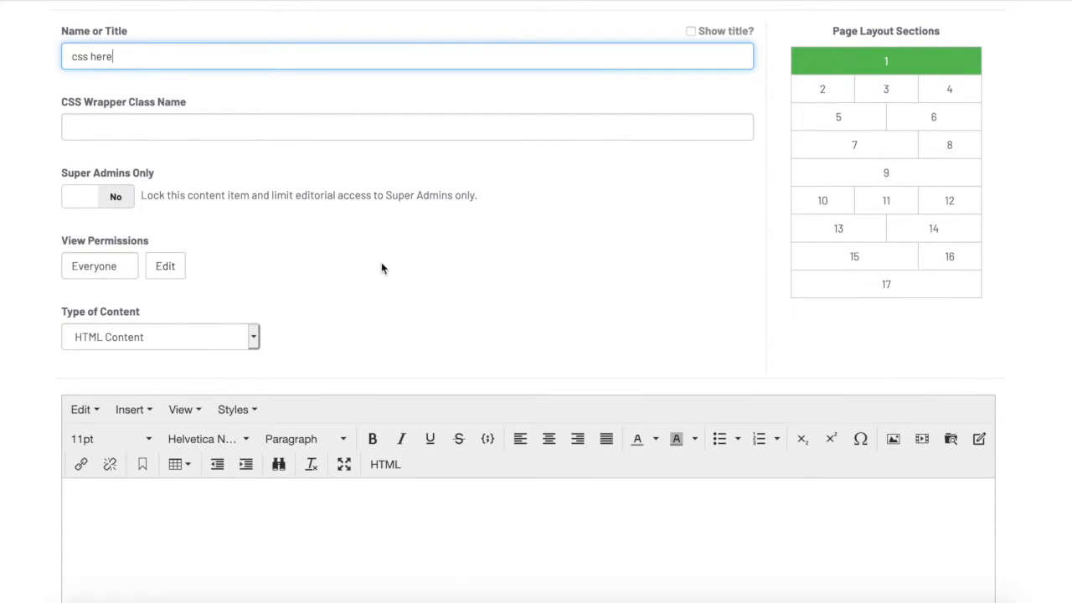
scroll(381, 268, down, 1)
scroll(381, 268, down, 2)
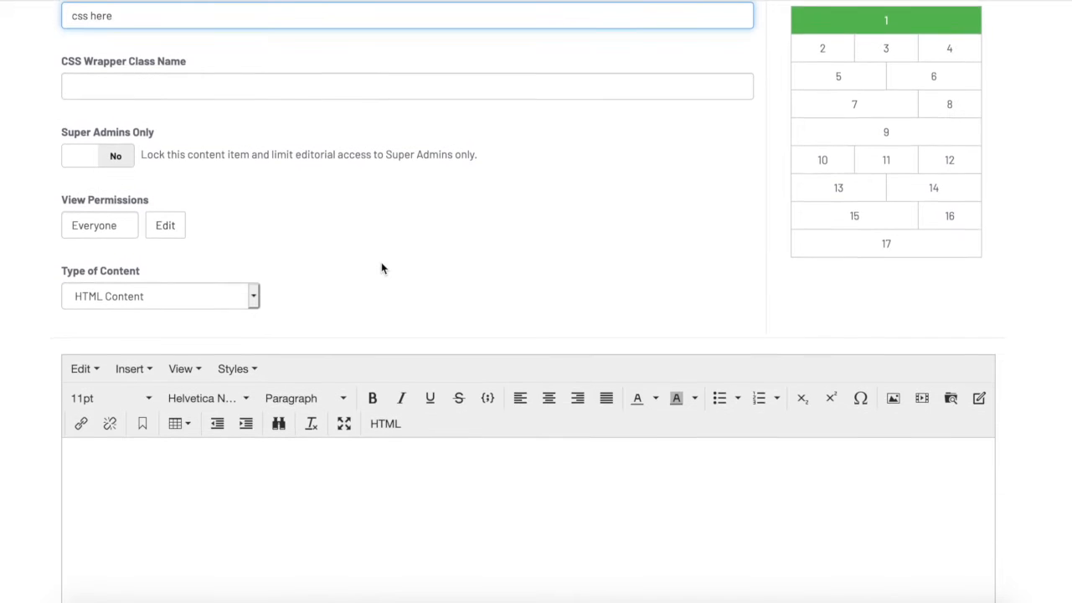
scroll(381, 268, down, 1)
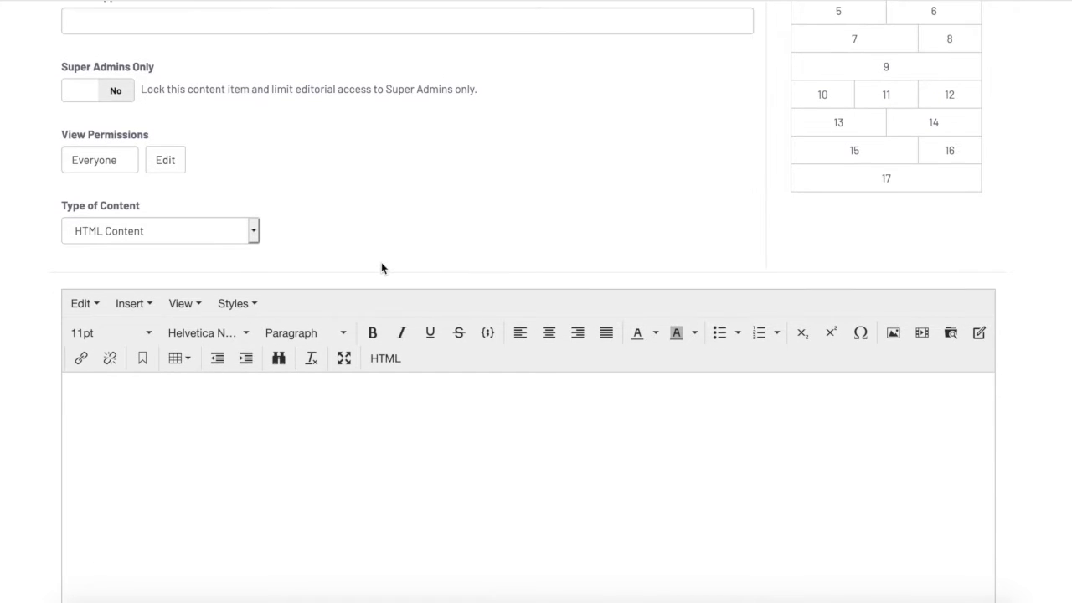
scroll(381, 268, up, 3)
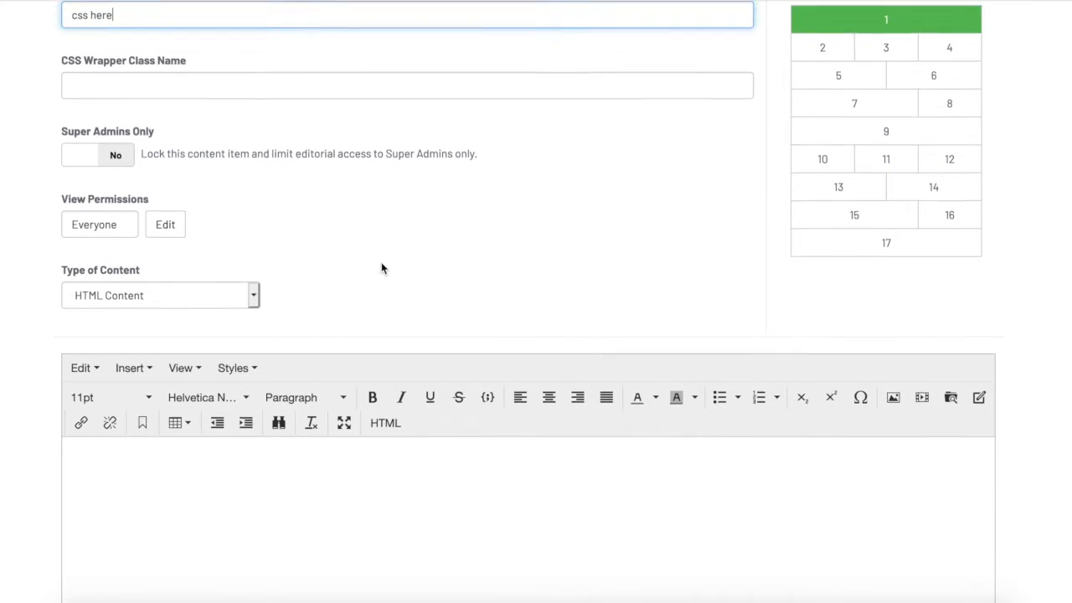
scroll(381, 268, down, 3)
scroll(381, 268, up, 2)
scroll(382, 268, down, 2)
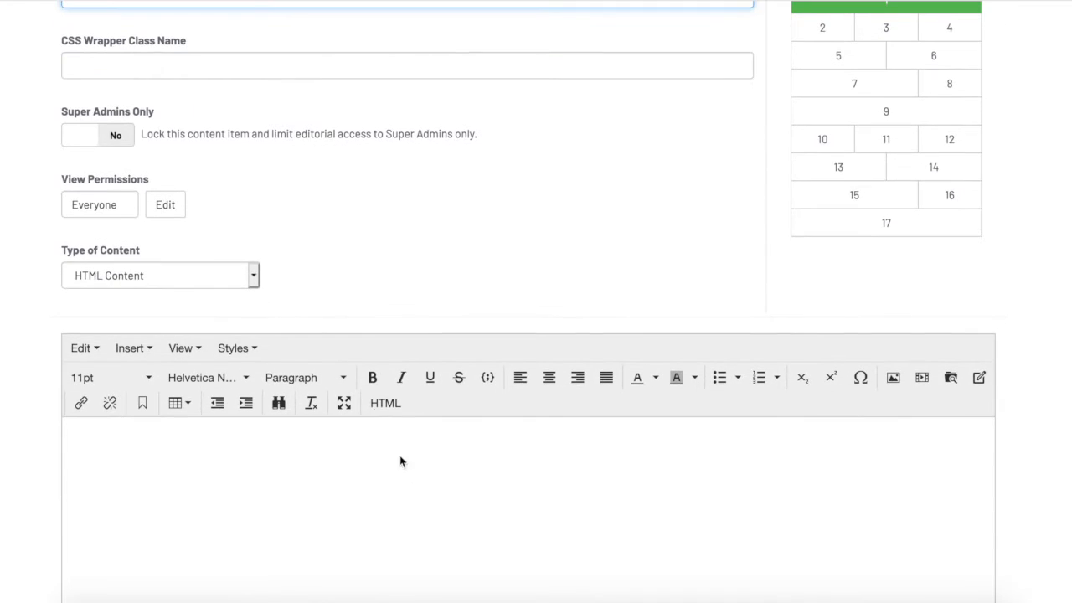
click(382, 403)
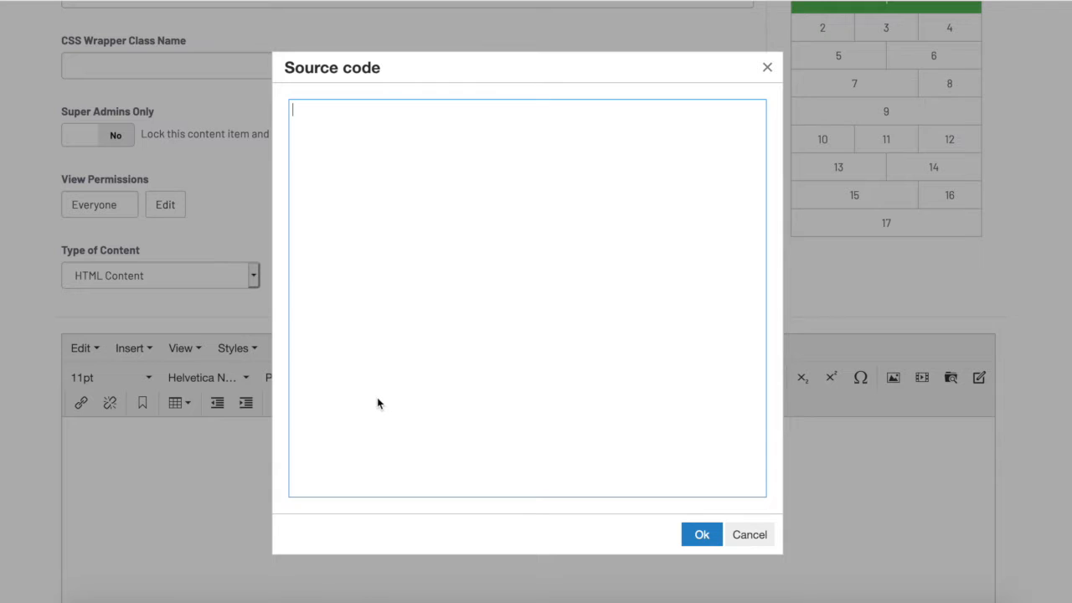
text(<style><!-- @import url("https://s3.amazonaws.com/histrp/p/ctl-grid.min.css"); --></style>)
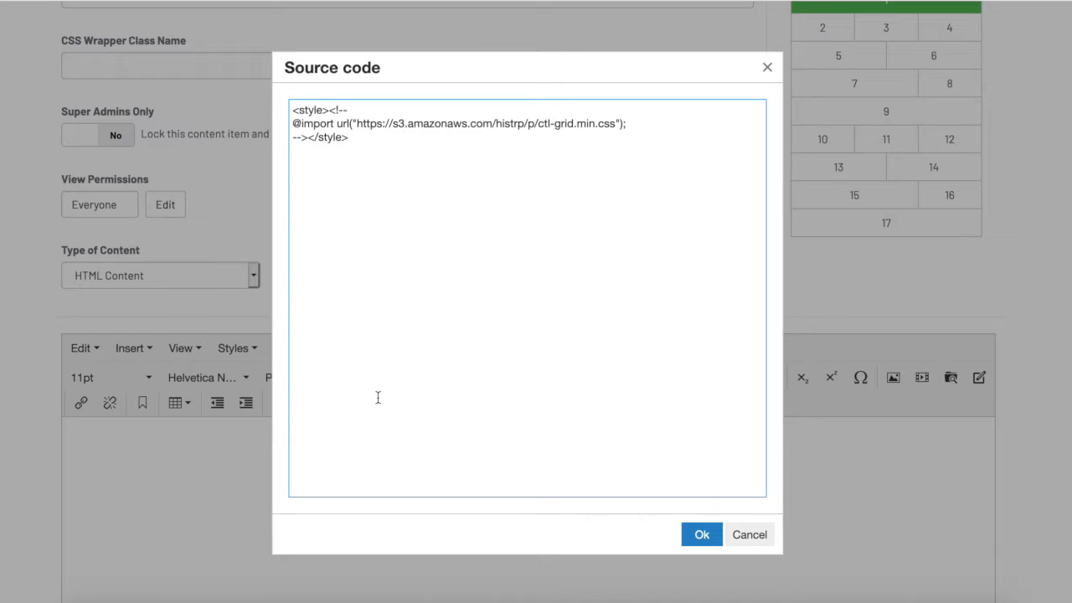
click(701, 534)
Save the css here content item and return to the site admin Navigation for Test Page
scroll(520, 267, up, 4)
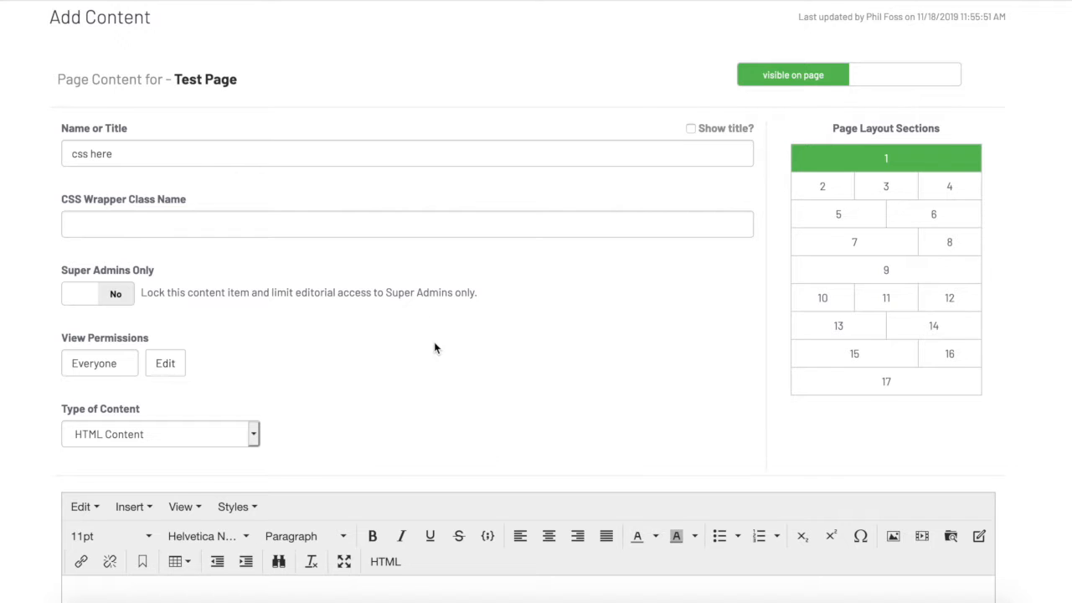
scroll(434, 342, down, 2)
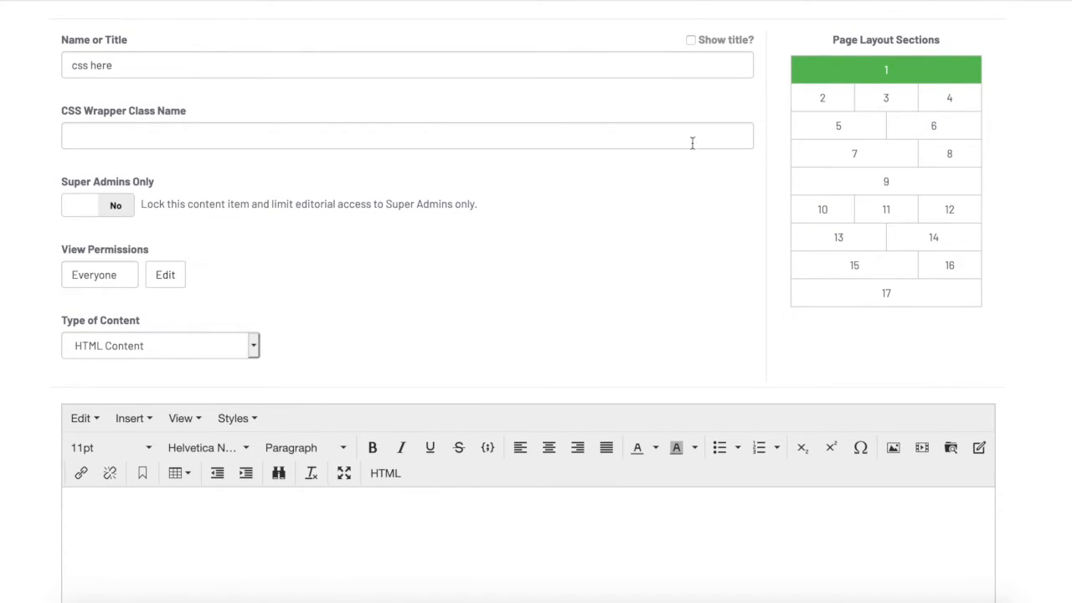
scroll(603, 276, up, 2)
scroll(603, 275, down, 6)
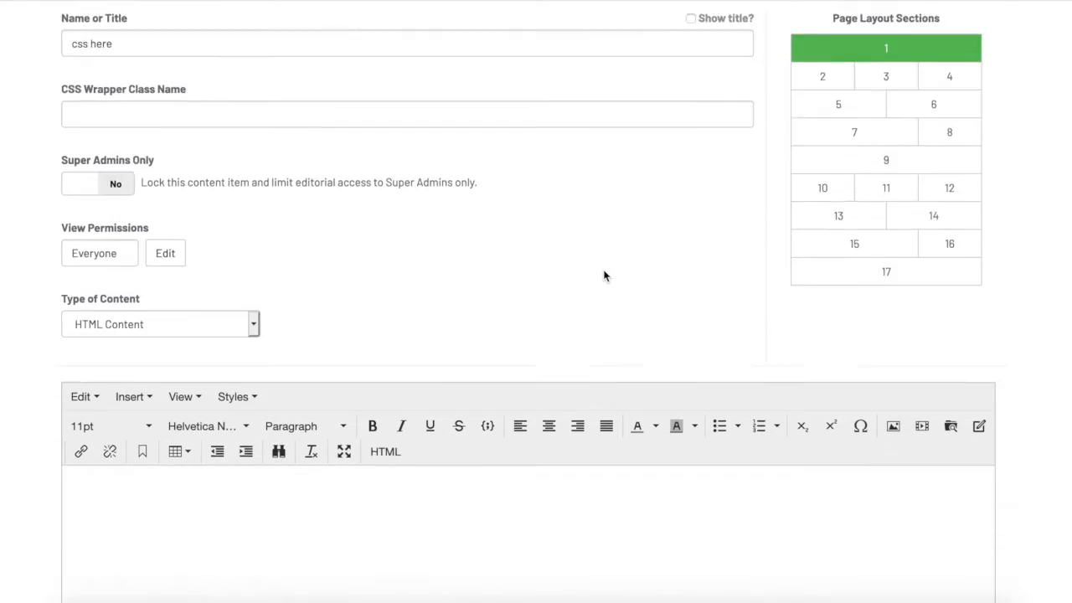
click(84, 508)
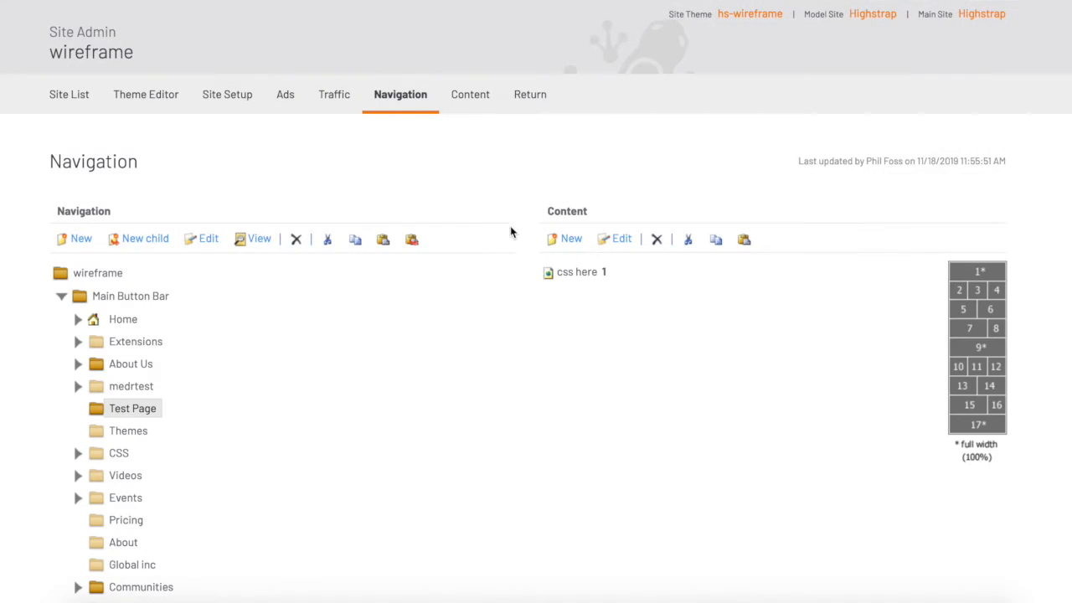
click(253, 244)
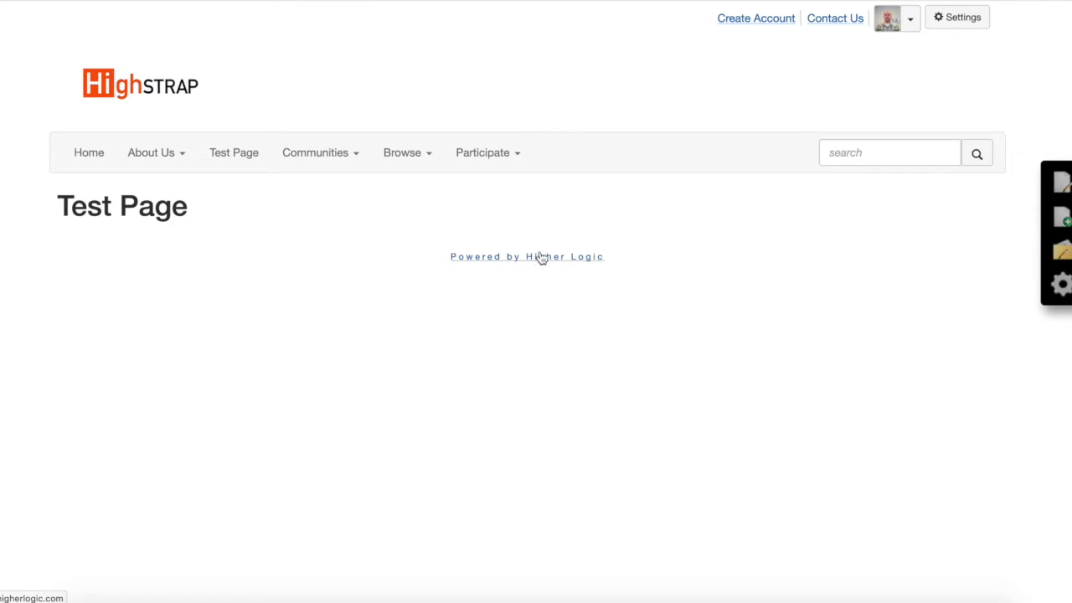
click(1063, 253)
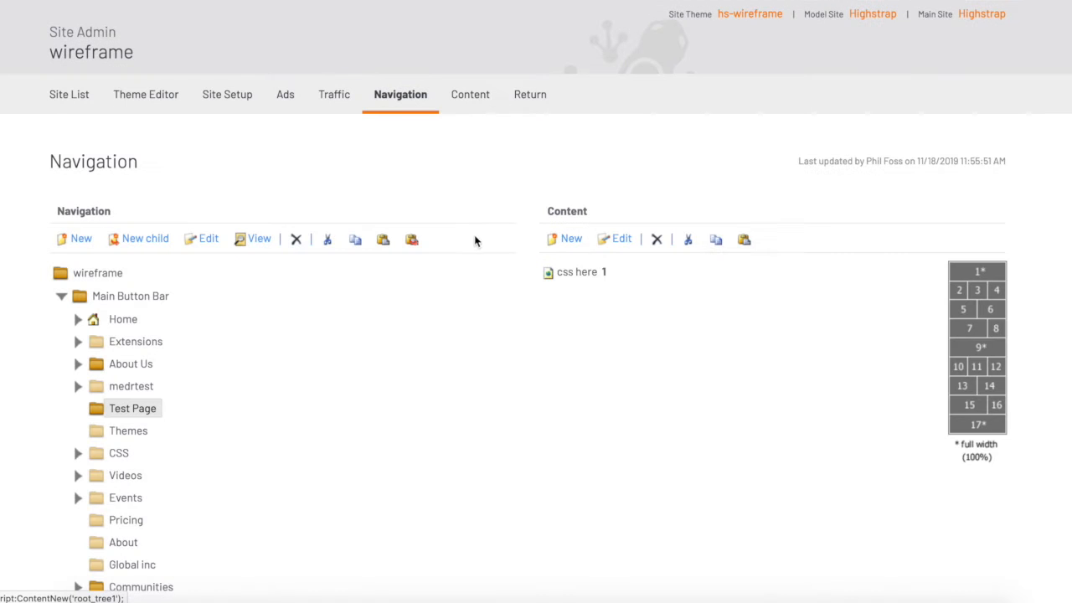
scroll(574, 334, down, 1)
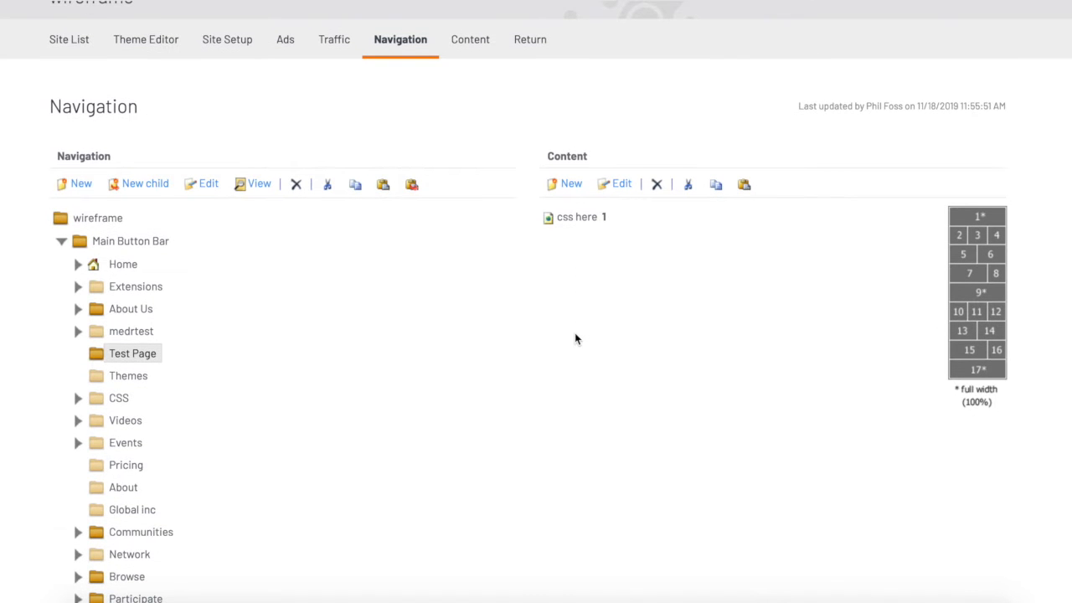
scroll(575, 338, up, 1)
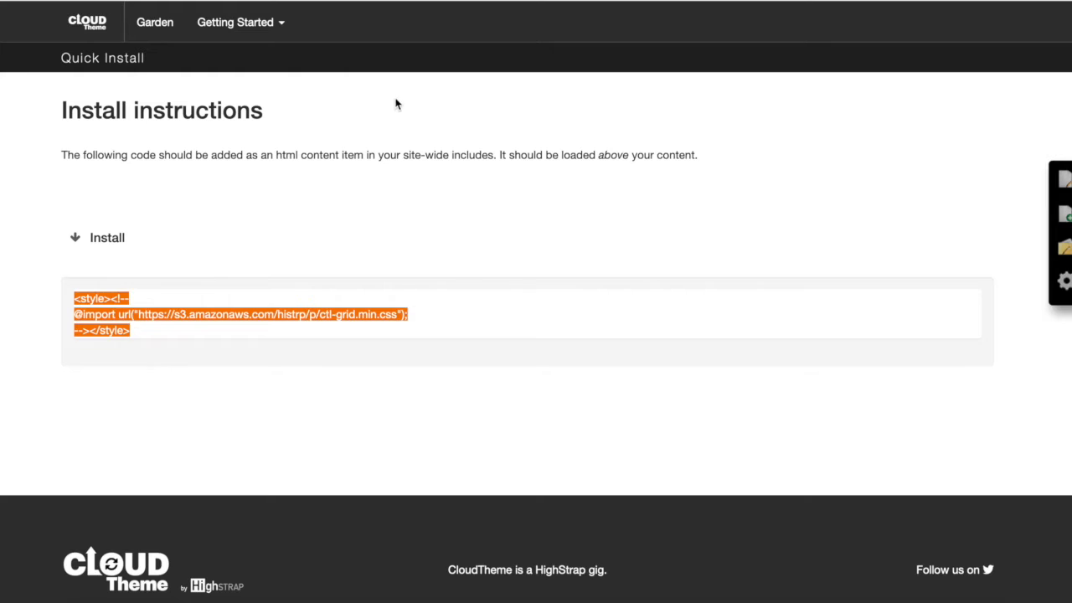
Open the HTML Cards layout from the CloudTheme Garden
click(399, 113)
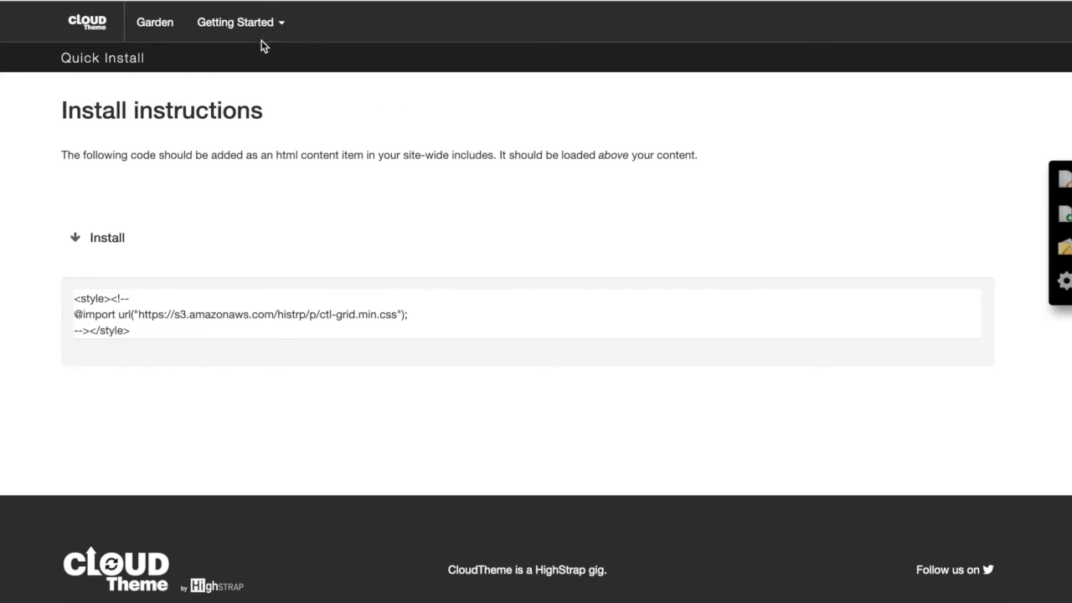
click(167, 30)
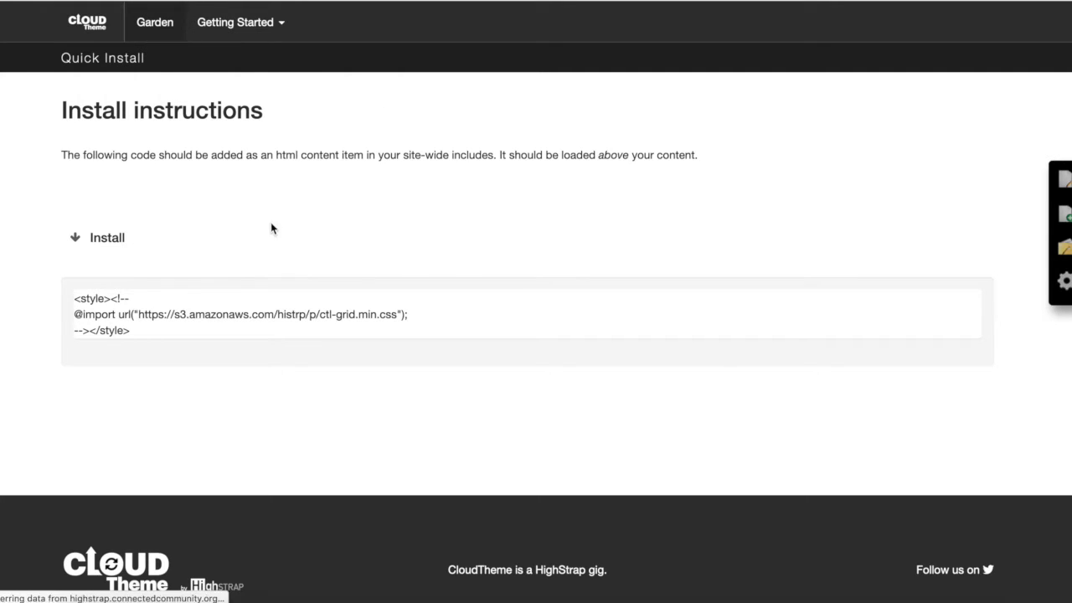
scroll(301, 263, down, 1)
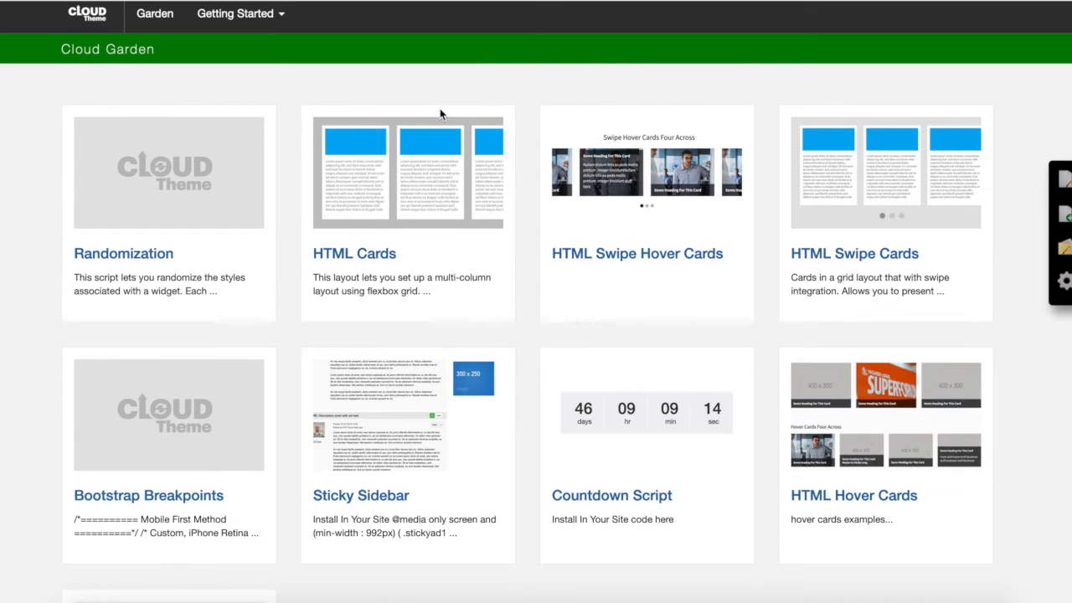
click(359, 172)
Copy the code for the Cards Four Across layout
scroll(422, 257, down, 2)
scroll(422, 258, up, 2)
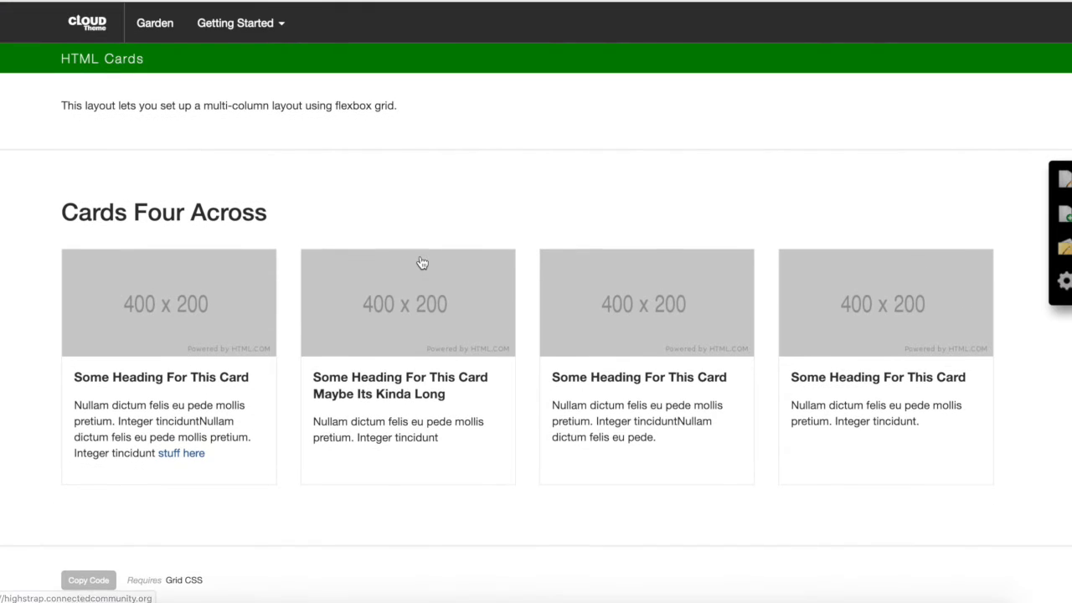
scroll(411, 285, down, 10)
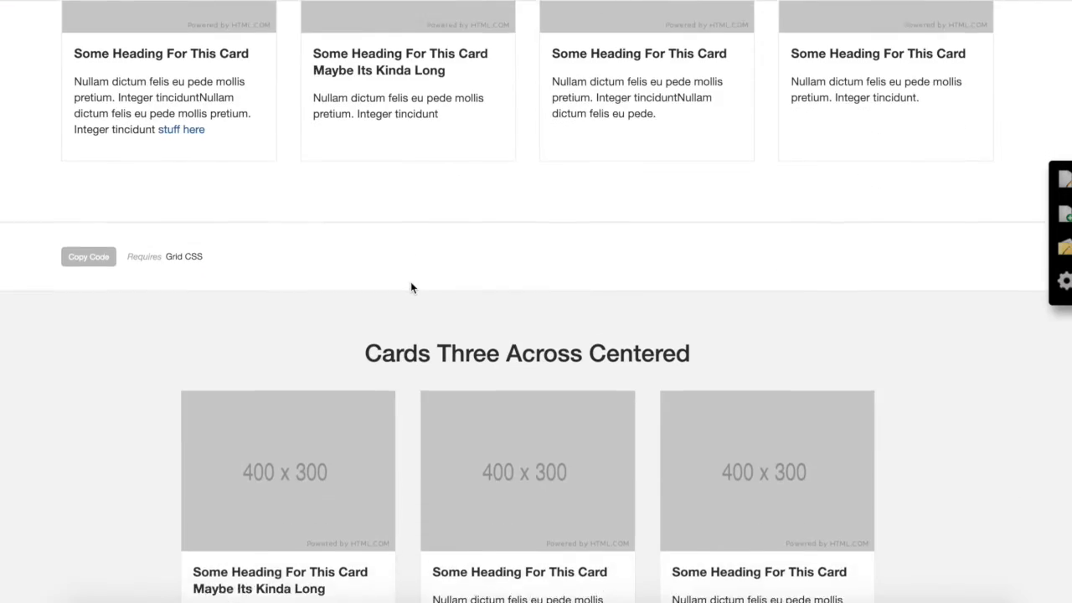
scroll(411, 281, up, 8)
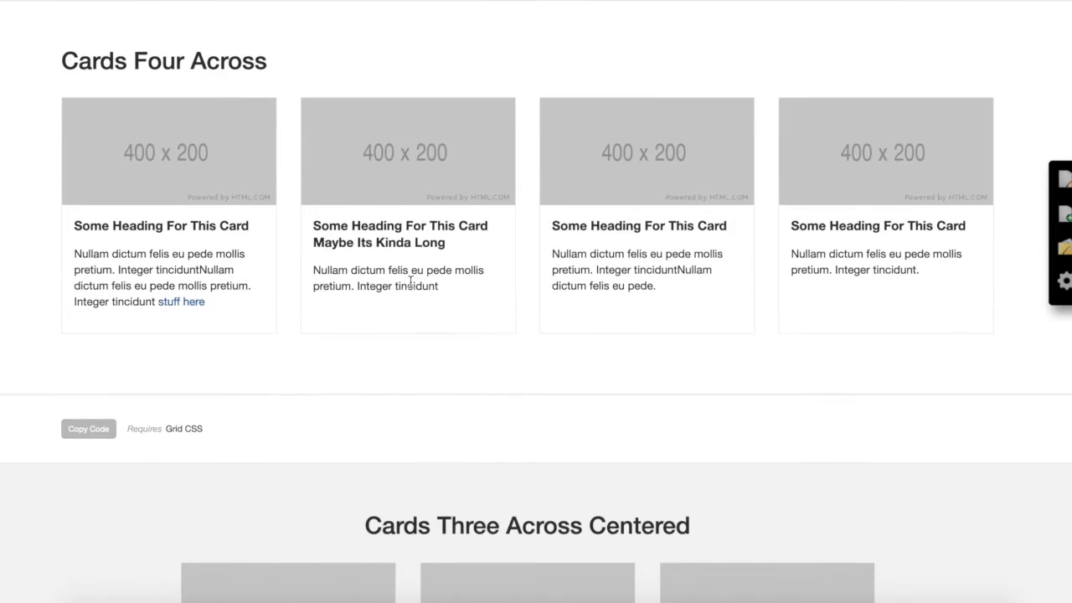
scroll(410, 282, up, 2)
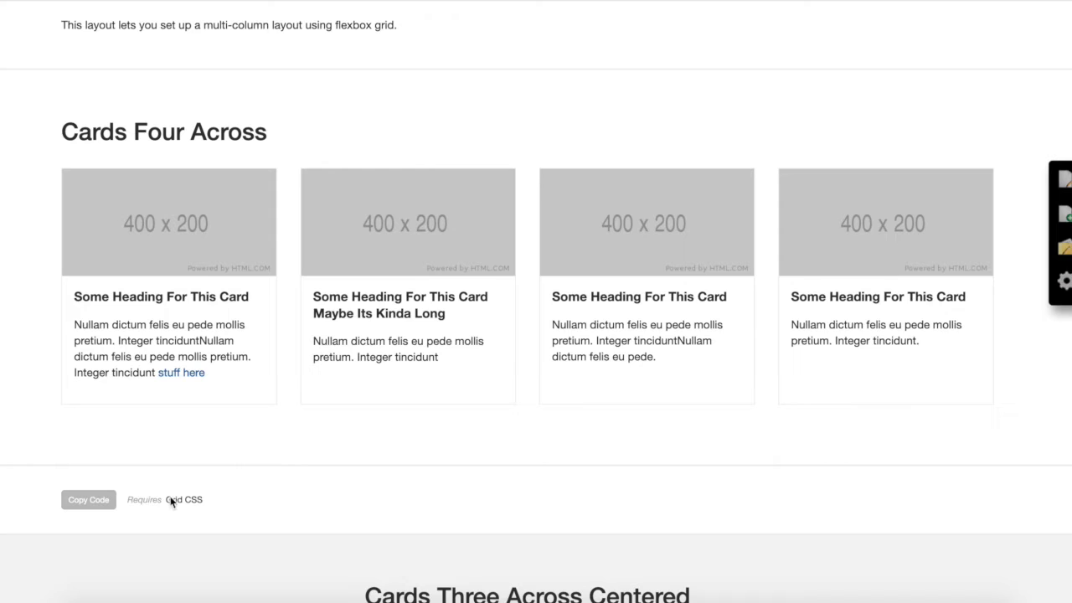
click(101, 501)
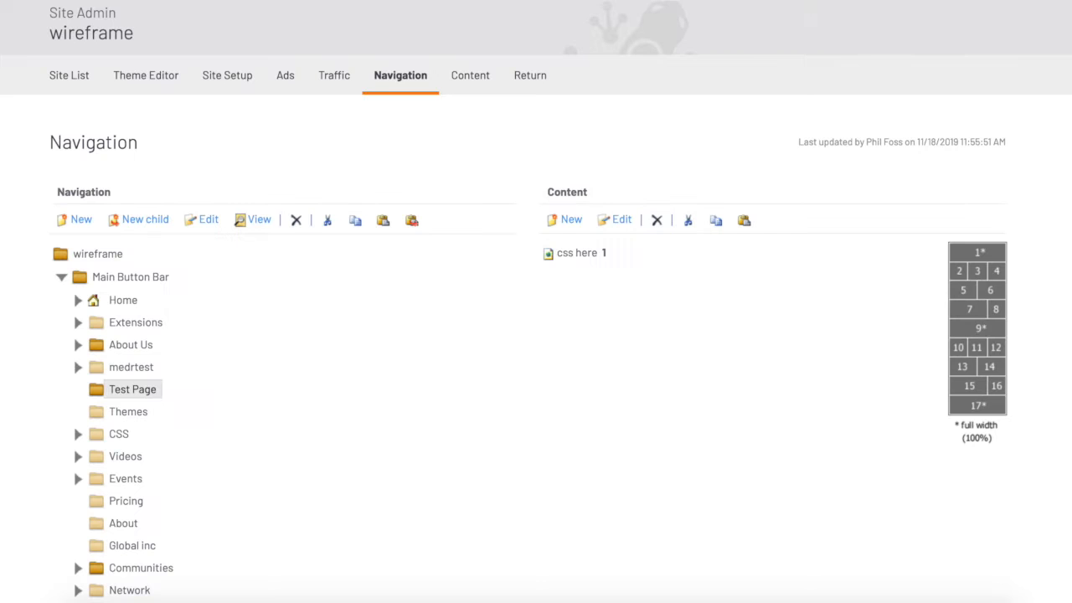
Create a new content item on the Test Page titled Cards 4 Across
click(576, 255)
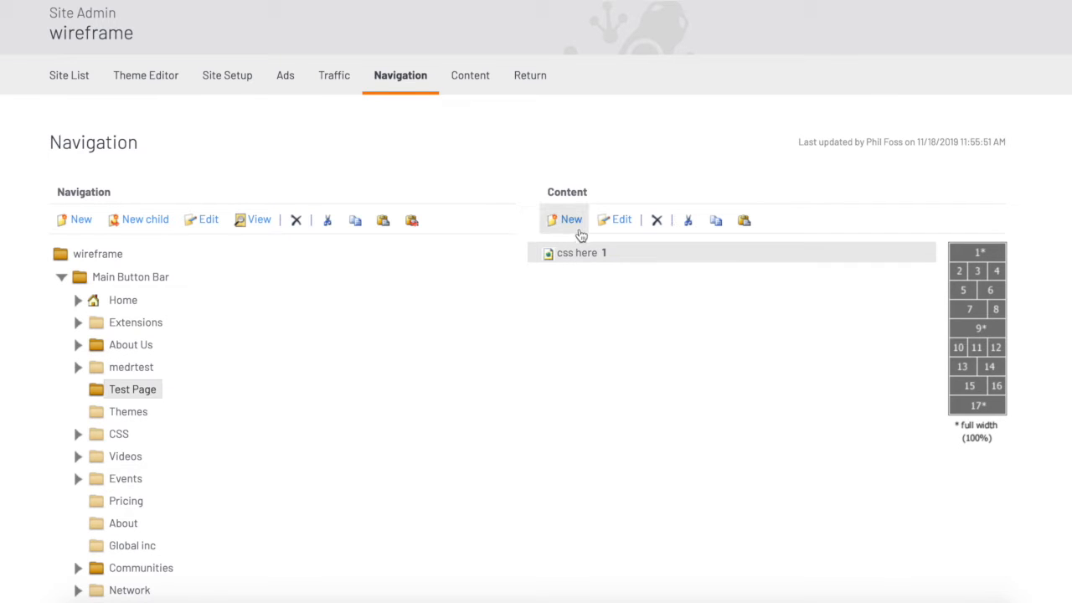
click(573, 223)
click(573, 286)
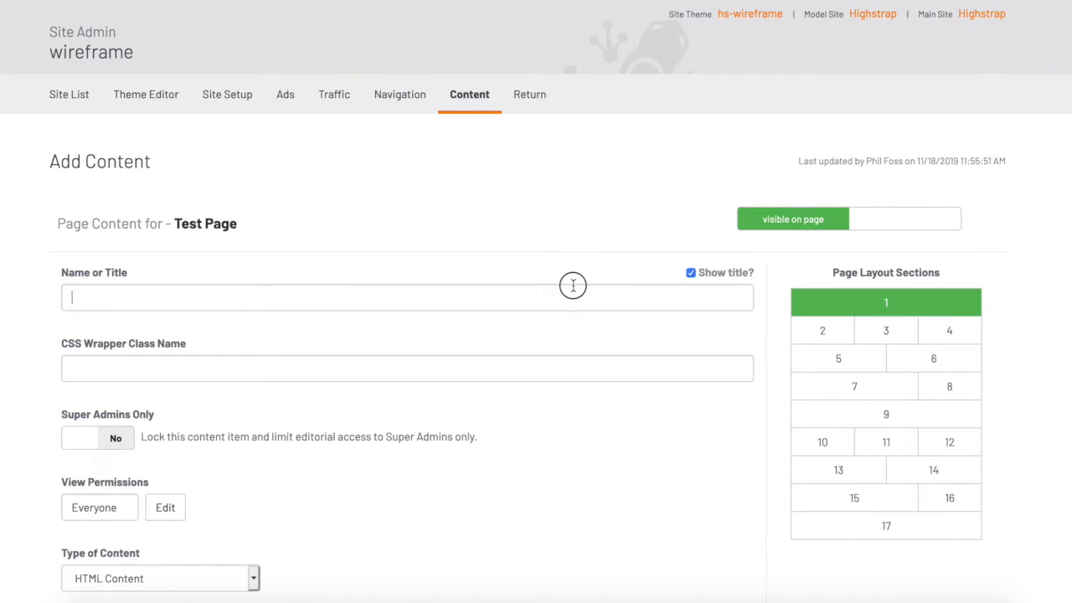
text(Cards 4 Across)
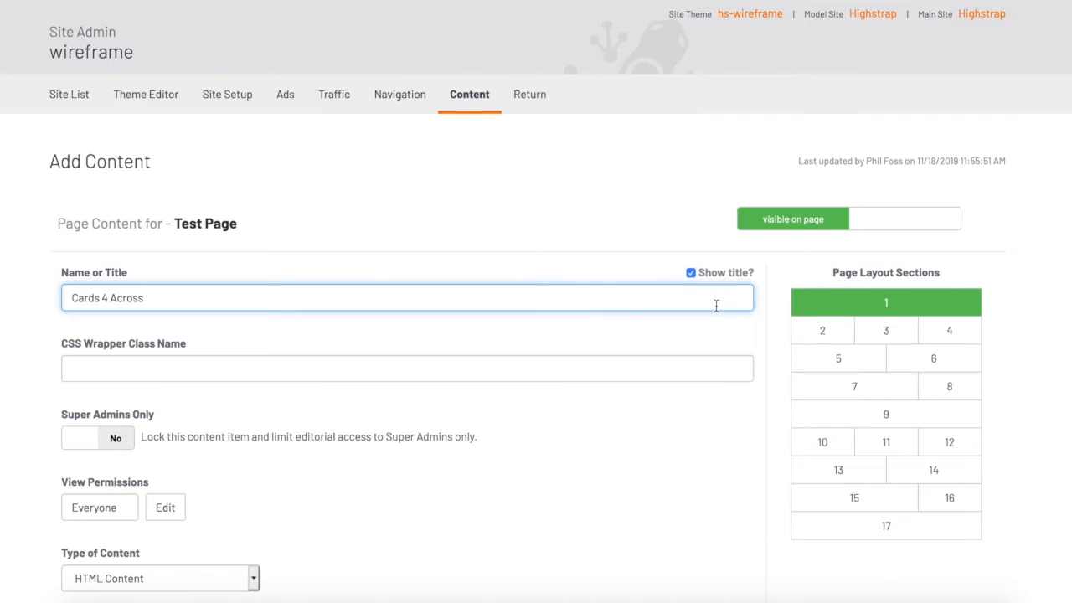
Paste the copied Cards Four Across code into the content item's HTML source
scroll(716, 306, down, 1)
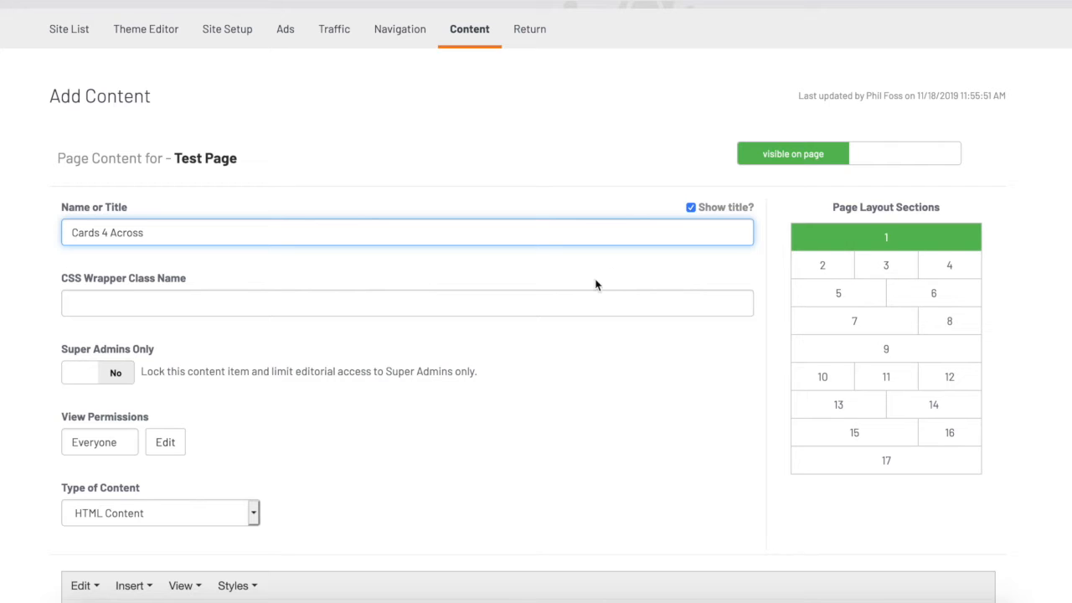
scroll(596, 285, down, 1)
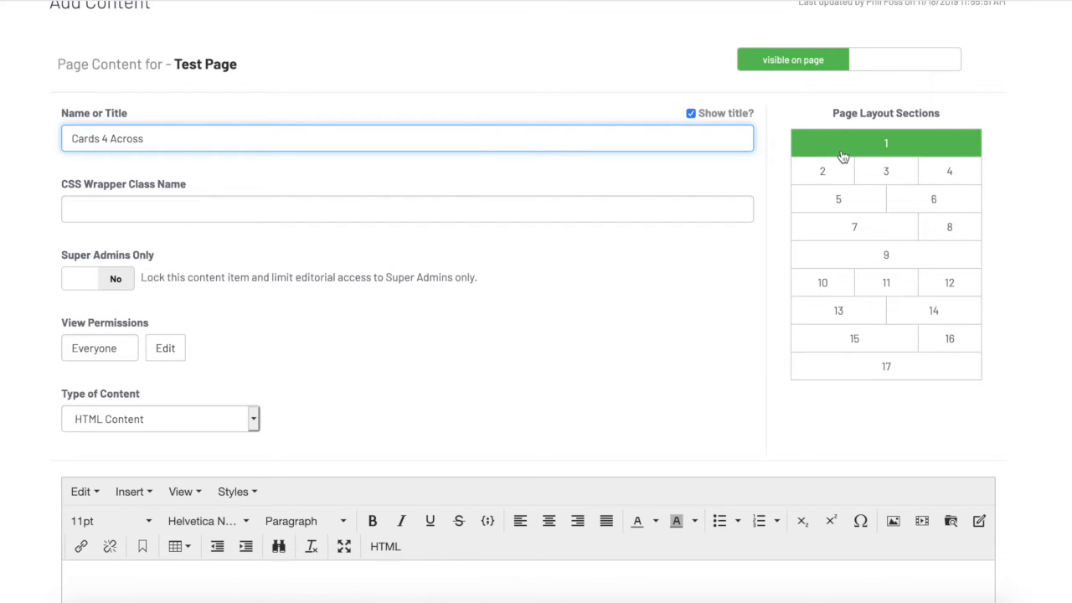
scroll(734, 243, up, 2)
scroll(734, 243, down, 1)
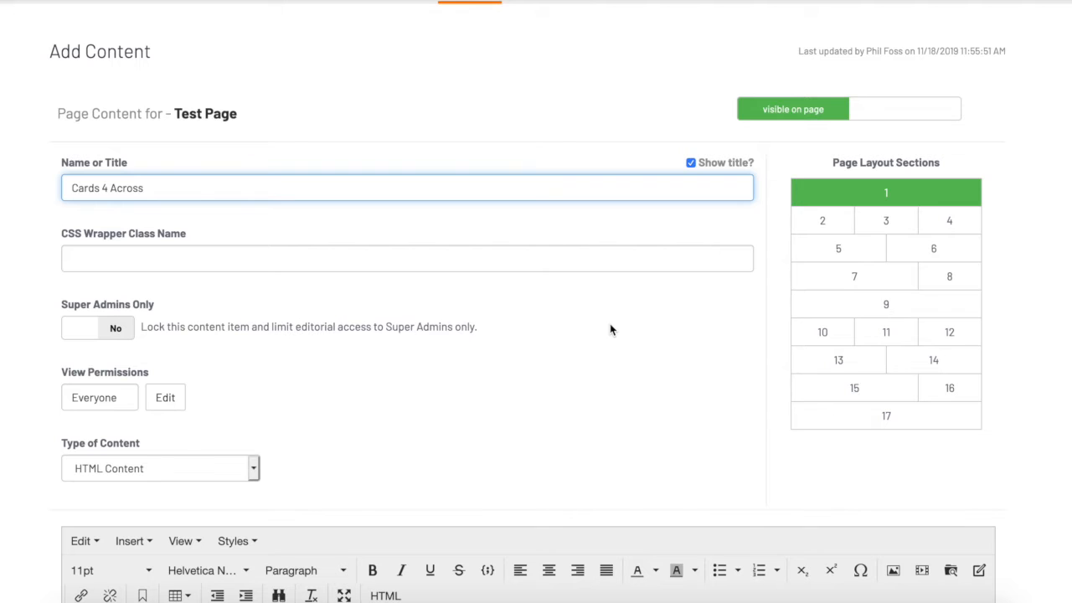
scroll(610, 329, down, 2)
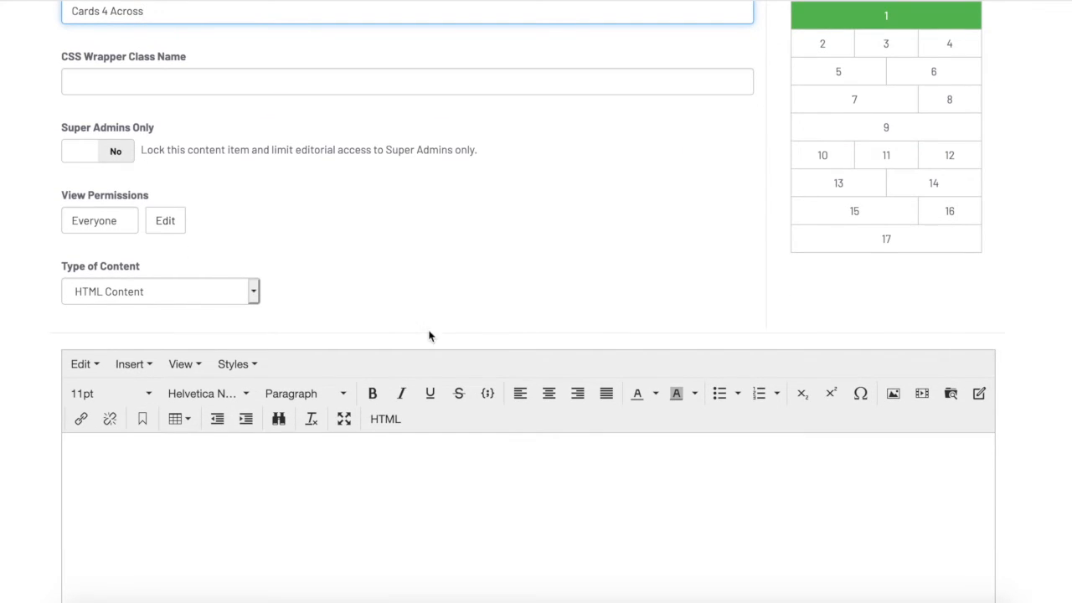
click(388, 418)
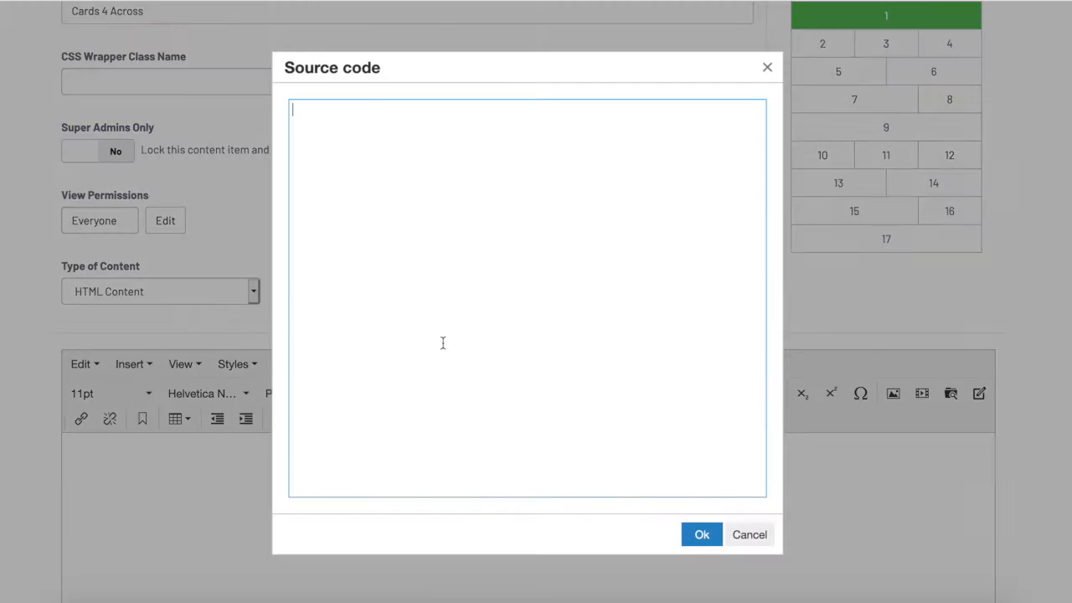
key(ctrl+v)
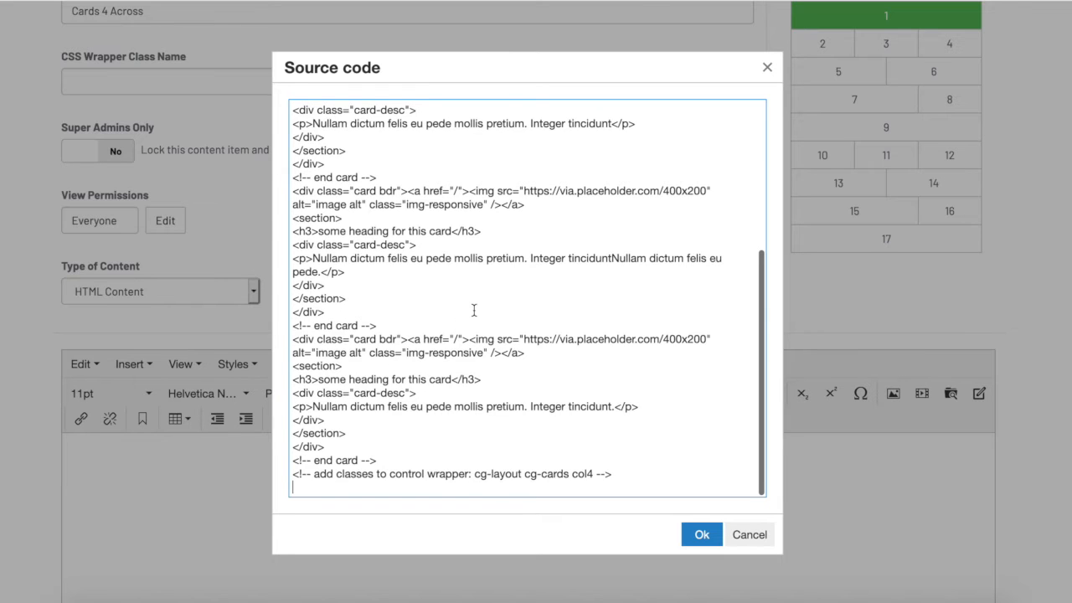
Copy the wrapper classes cg-layout cg-cards col4 from the code's comment and confirm the source code
scroll(473, 311, up, 5)
drag(592, 109, 475, 112)
key(ctrl+c)
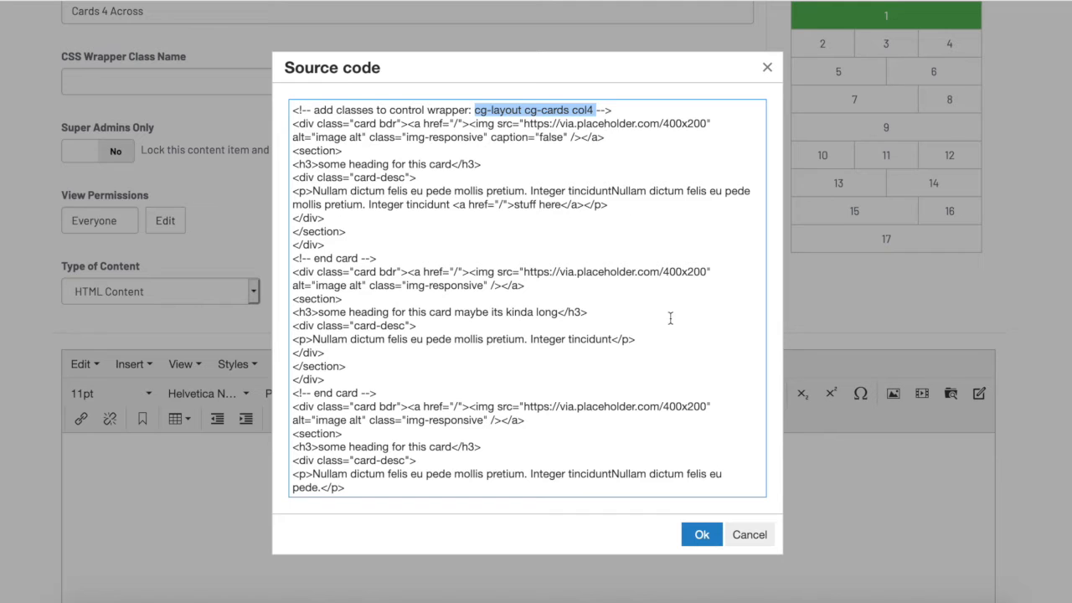
scroll(638, 395, down, 5)
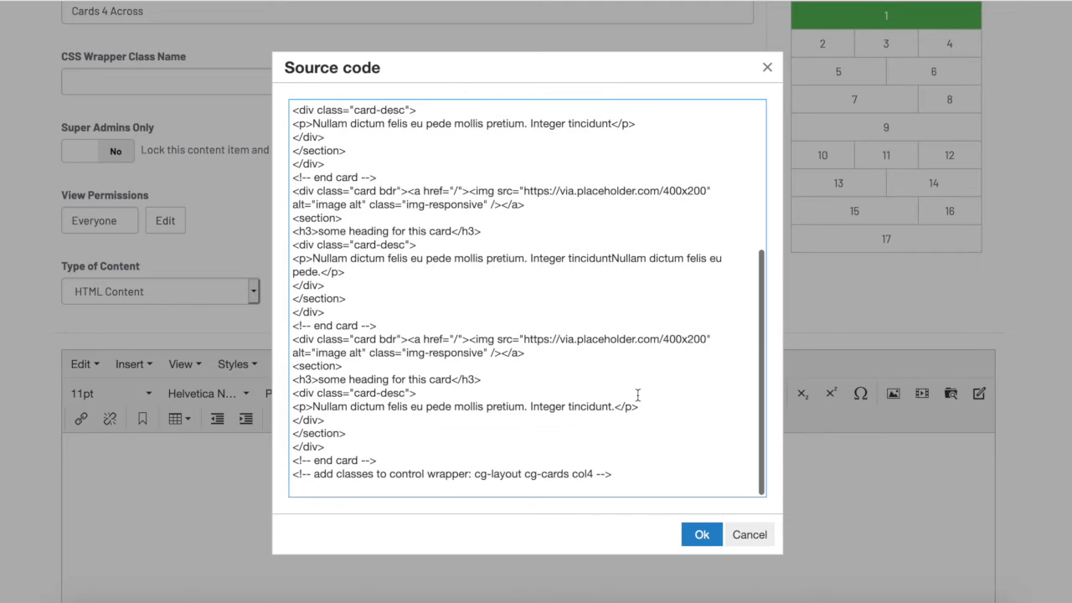
scroll(640, 406, up, 5)
click(700, 533)
Set the CSS Wrapper Class Name to cg-layout cg-cards col4 and save the content item
scroll(534, 277, down, 10)
scroll(517, 357, up, 5)
scroll(480, 167, up, 5)
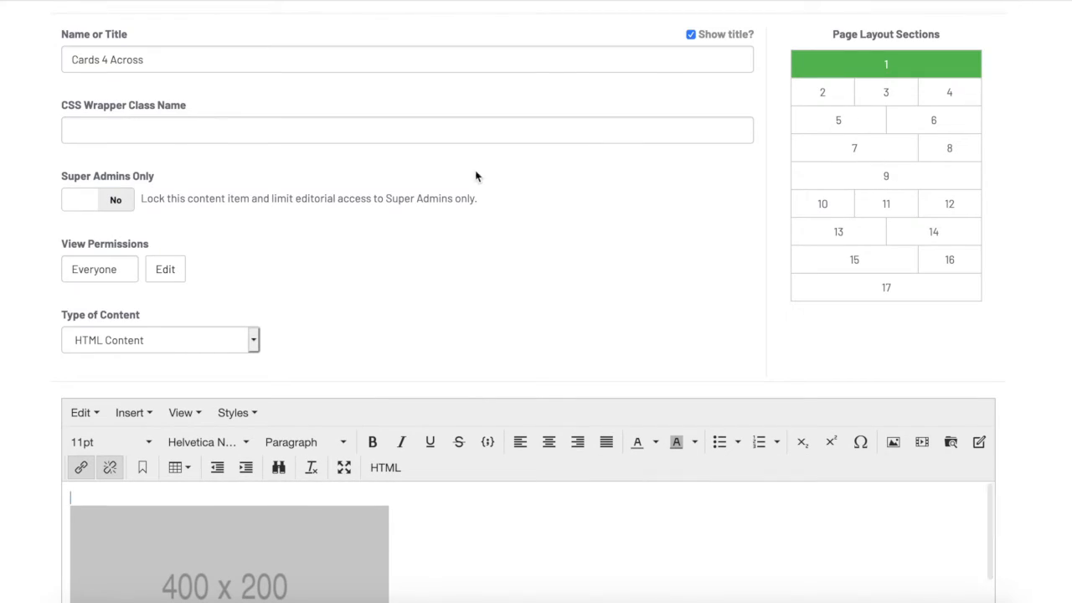
click(173, 127)
key(ctrl+v)
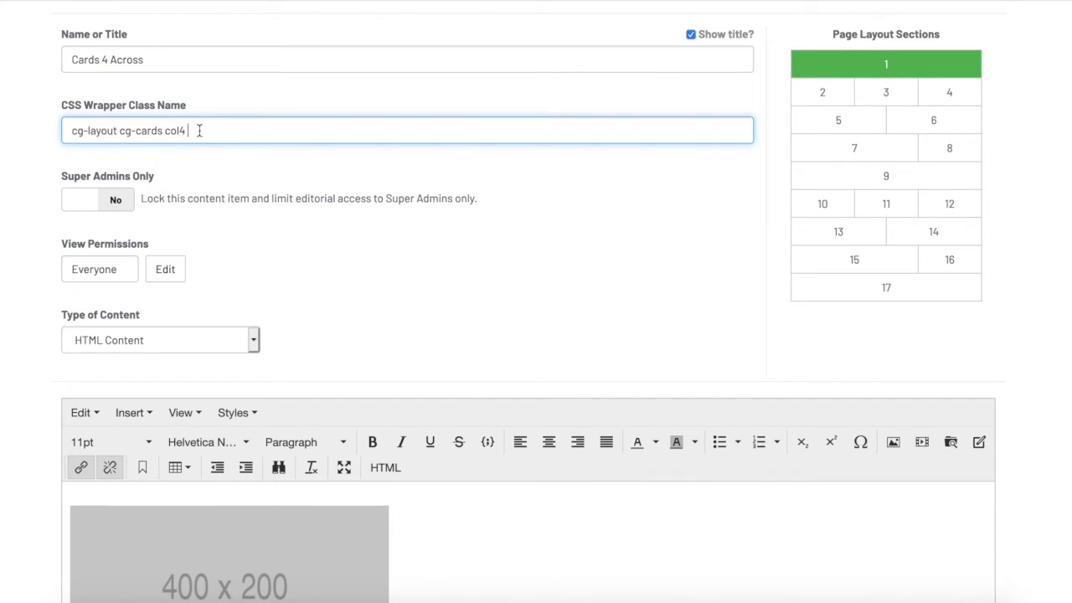
drag(200, 130, 28, 126)
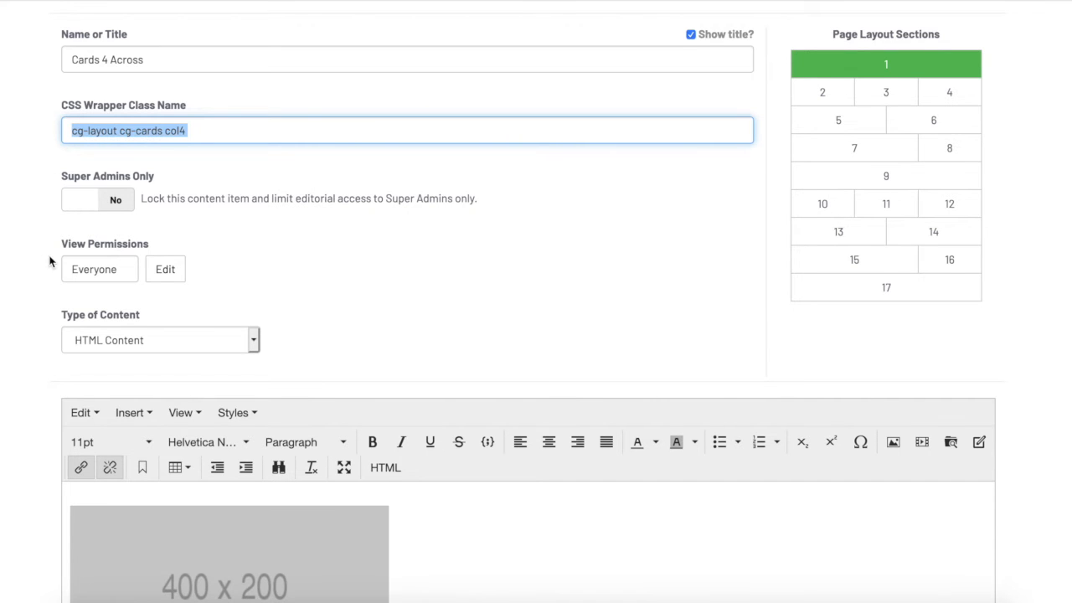
scroll(49, 259, down, 5)
click(86, 508)
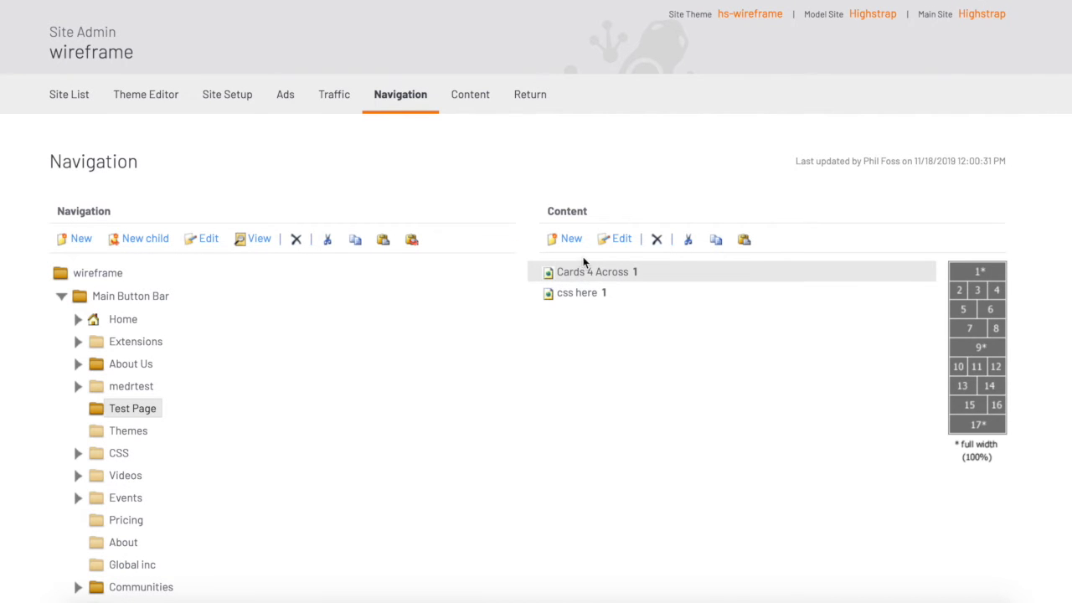
Move the css here content item above Cards 4 Across in the Test Page content list
click(689, 241)
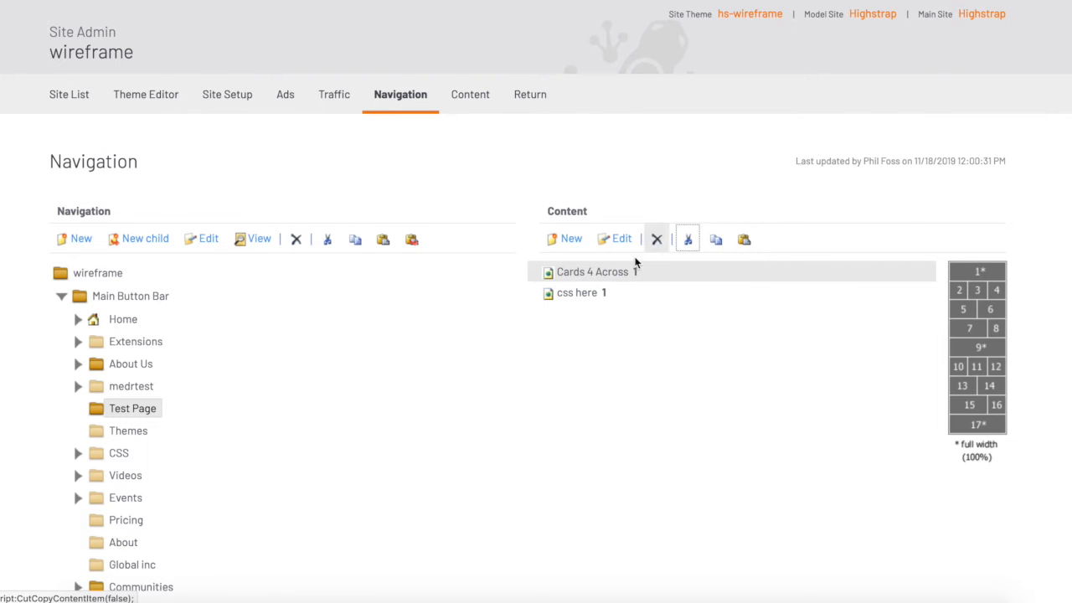
click(744, 239)
scroll(670, 218, down, 3)
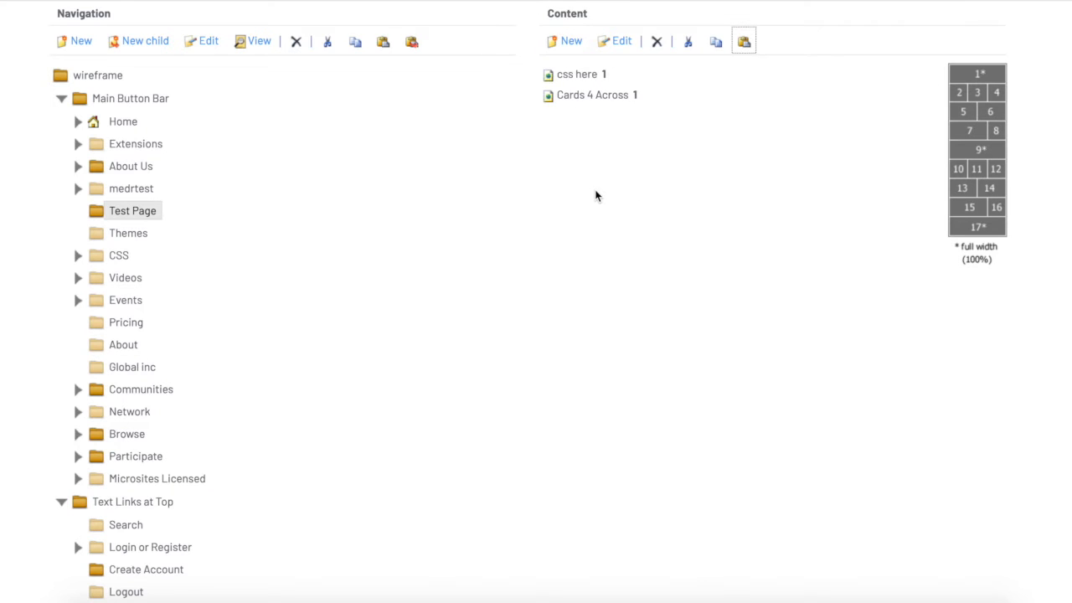
scroll(595, 196, up, 1)
View the Test Page to check the Cards 4 Across layout
click(256, 115)
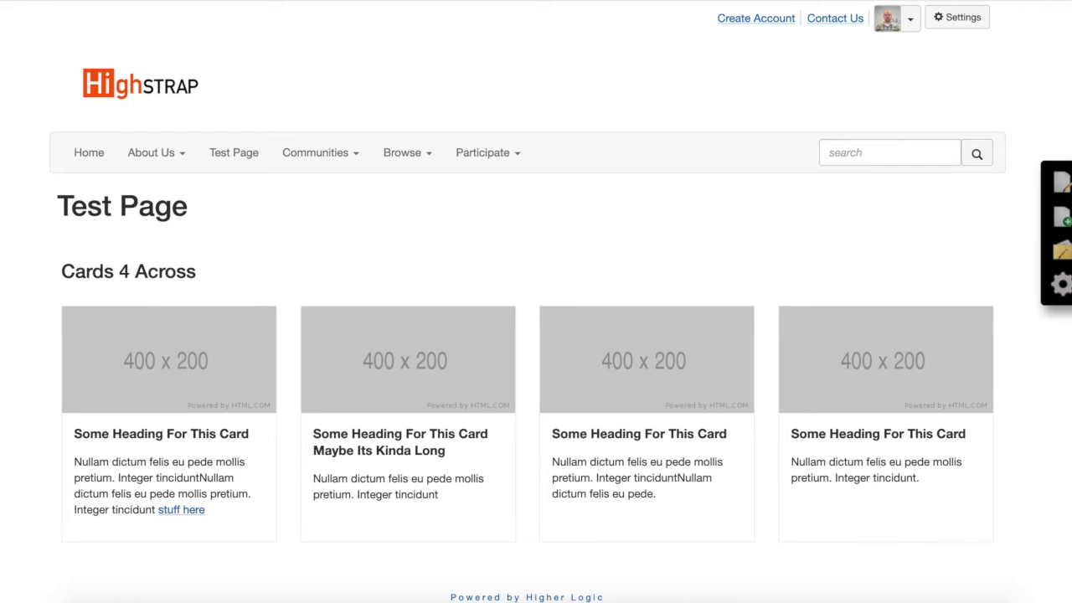
drag(1068, 600, 1028, 583)
drag(536, 0, 547, 1)
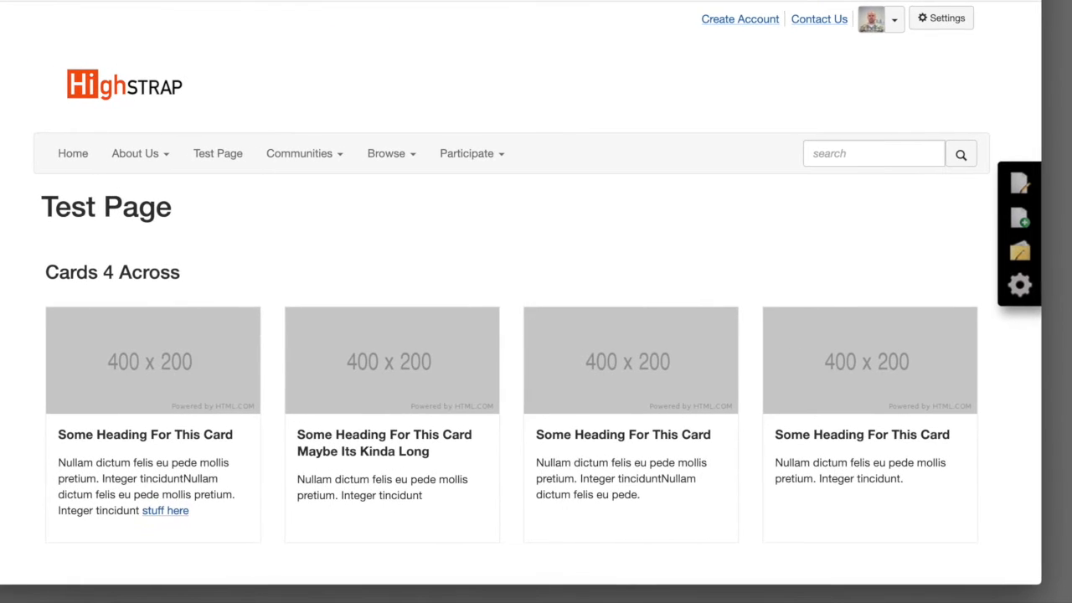
drag(1037, 593, 1063, 594)
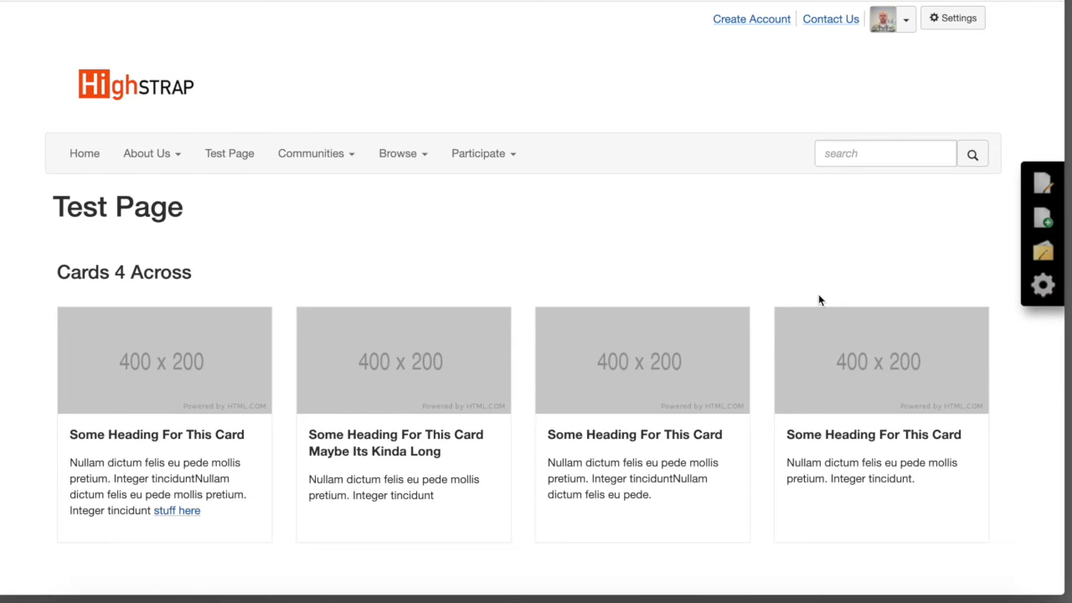
scroll(705, 334, down, 1)
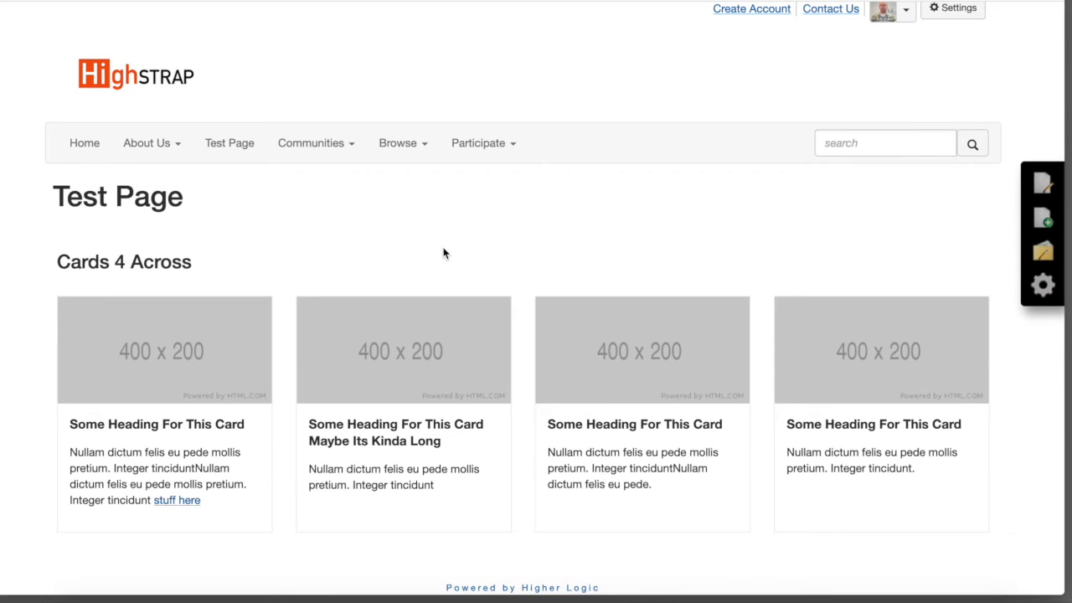
scroll(442, 255, down, 1)
scroll(442, 250, up, 1)
scroll(442, 250, down, 1)
scroll(576, 281, down, 1)
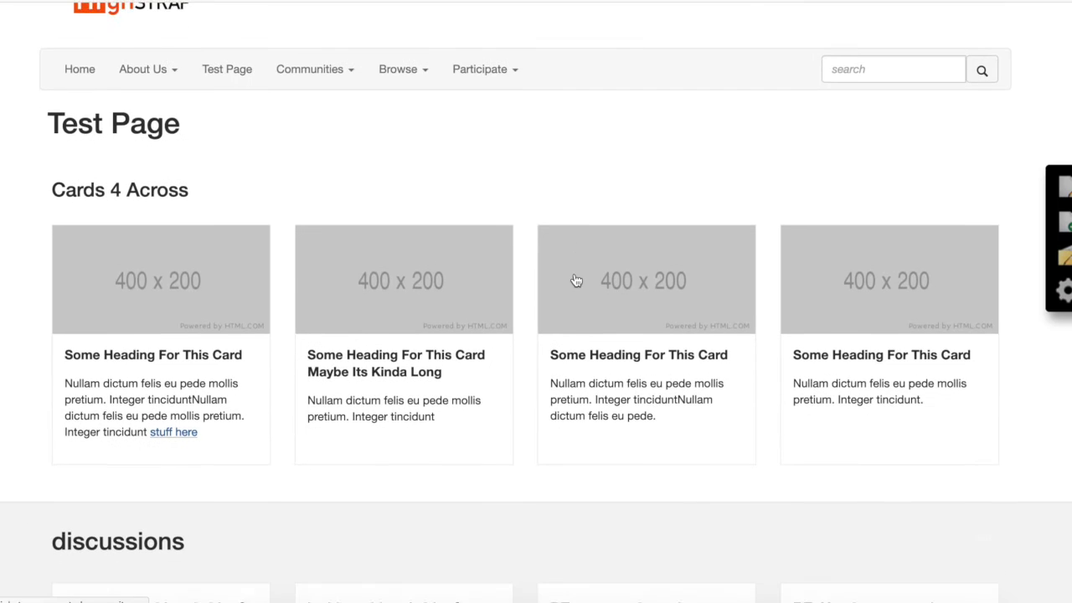
scroll(576, 281, up, 1)
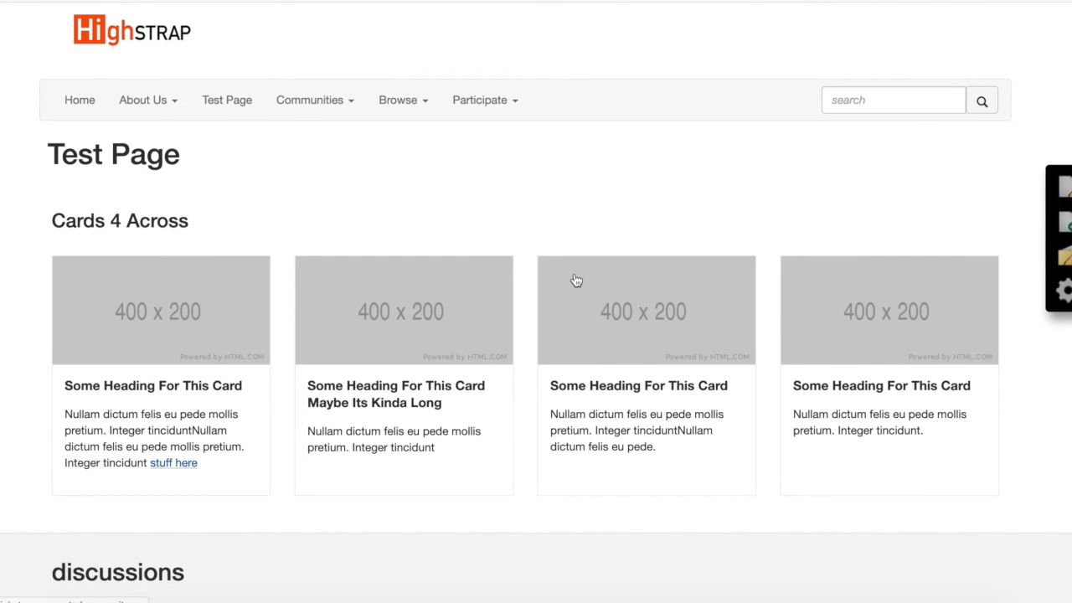
scroll(576, 280, up, 1)
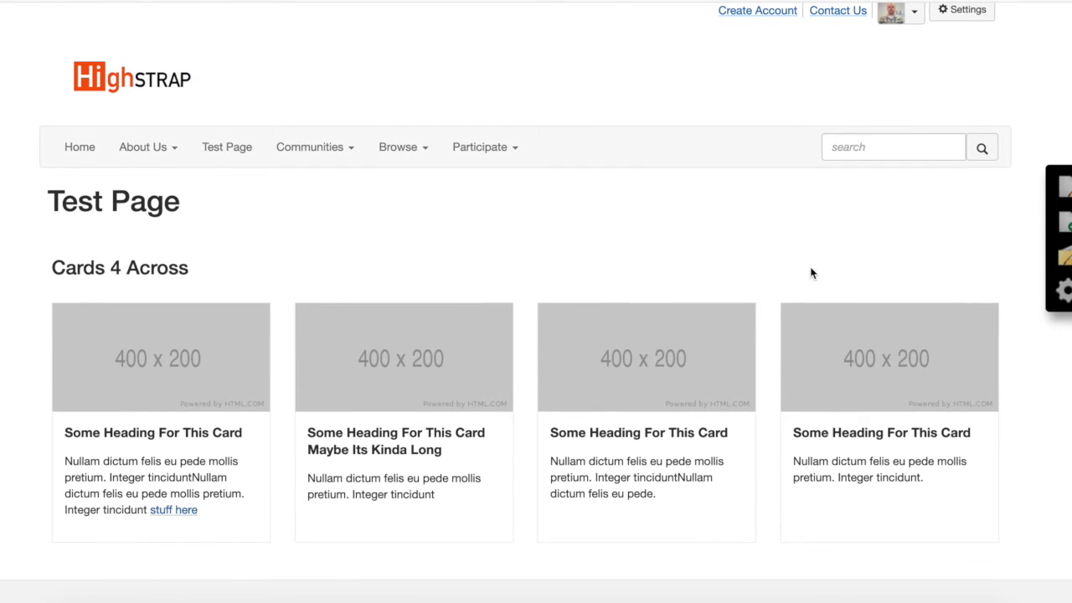
Open the site admin and examine the Site Setup layout's additional site-wide content settings
click(1062, 256)
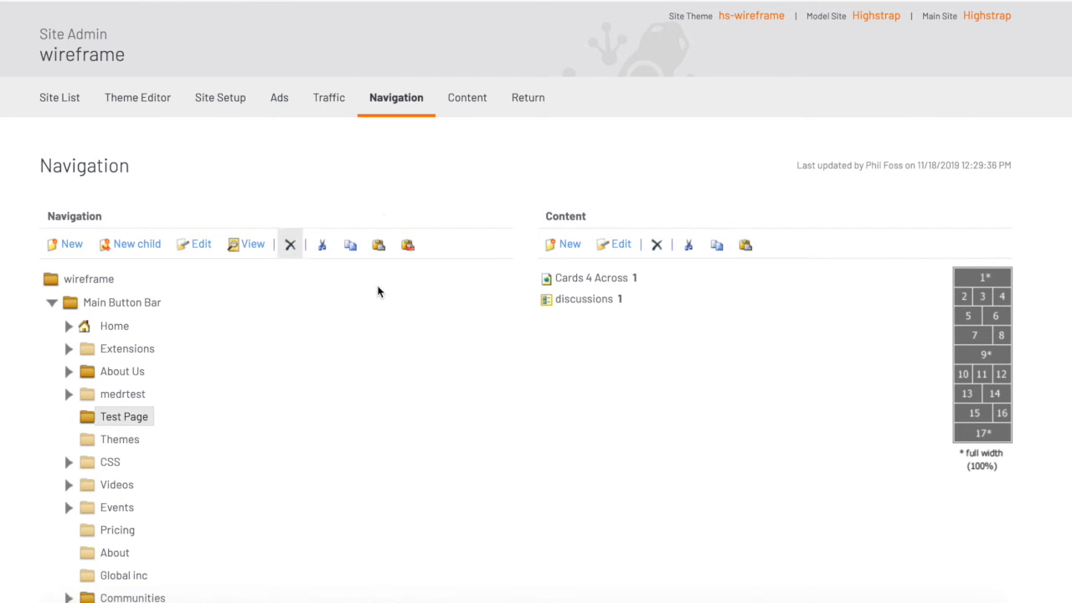
click(227, 104)
scroll(391, 341, down, 3)
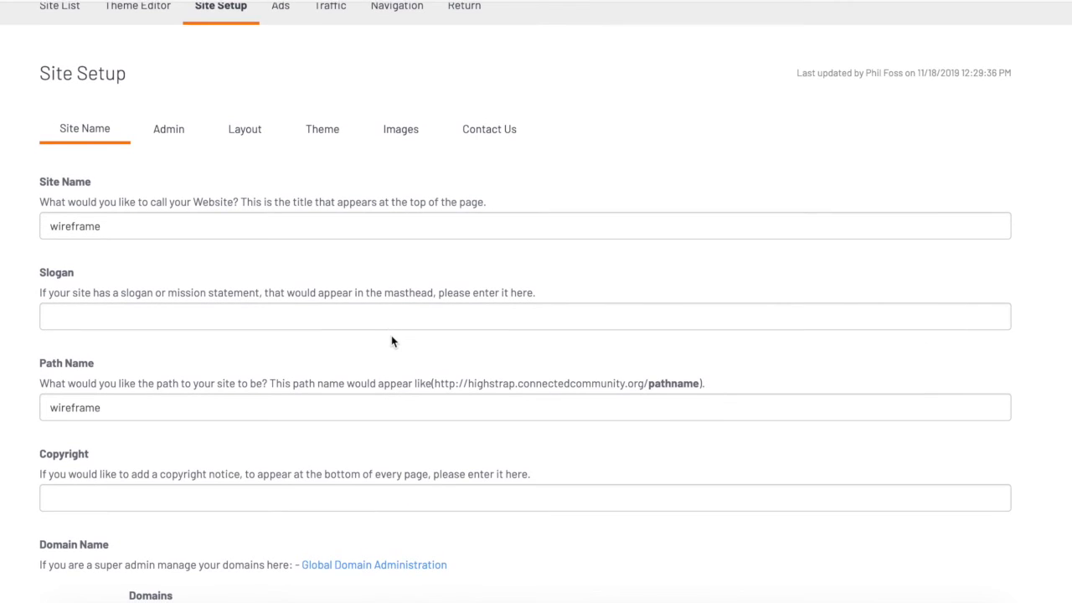
click(243, 109)
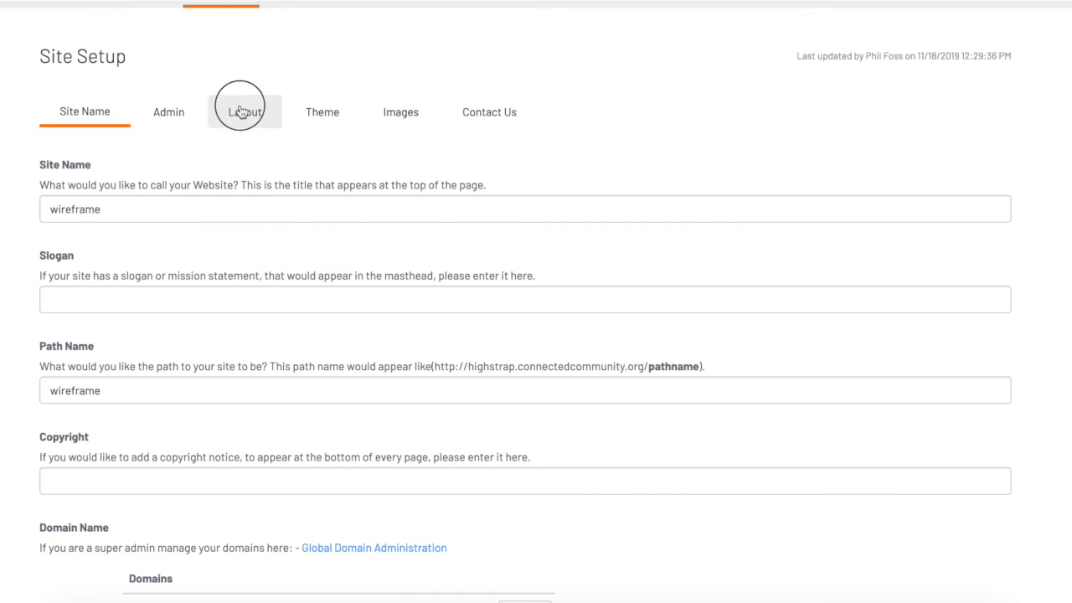
scroll(351, 285, down, 3)
scroll(362, 308, down, 10)
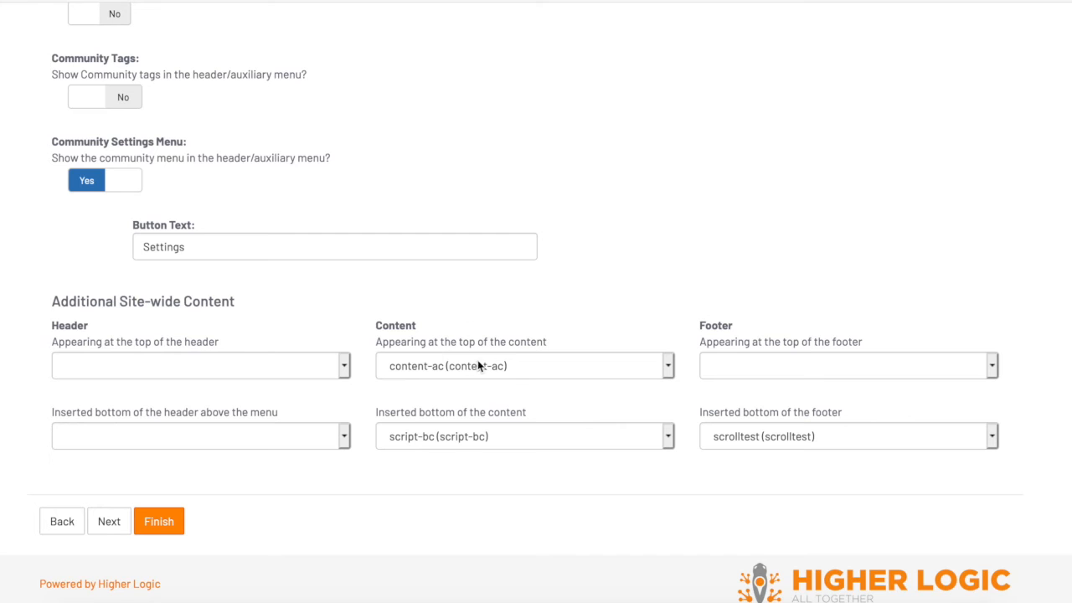
scroll(335, 385, up, 15)
click(405, 108)
Open the content-ac page under Home and inspect its cloud theme grid content item
click(69, 323)
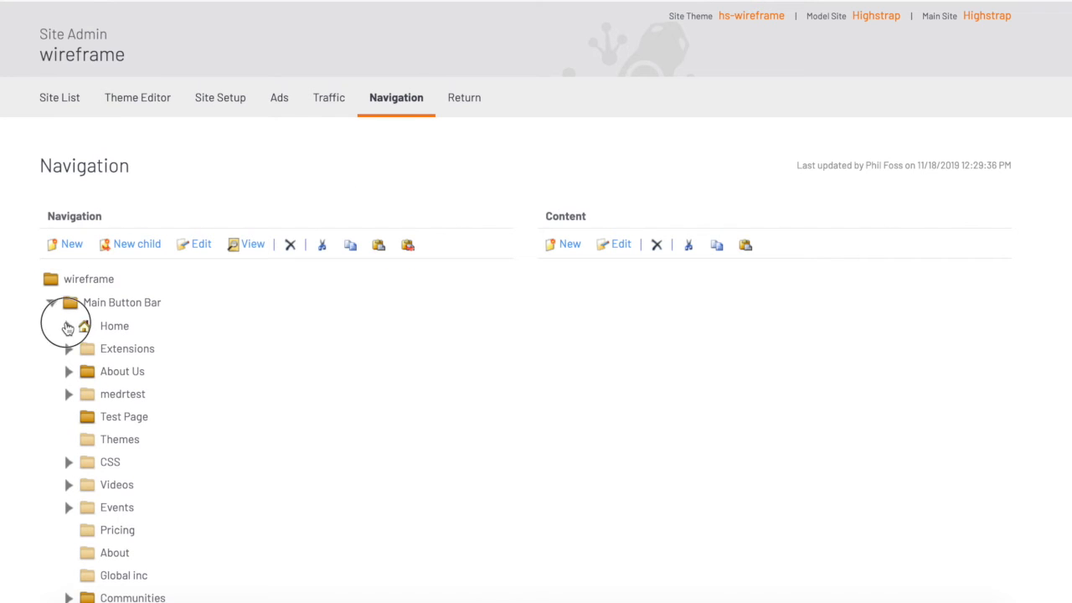
scroll(67, 329, down, 2)
click(146, 335)
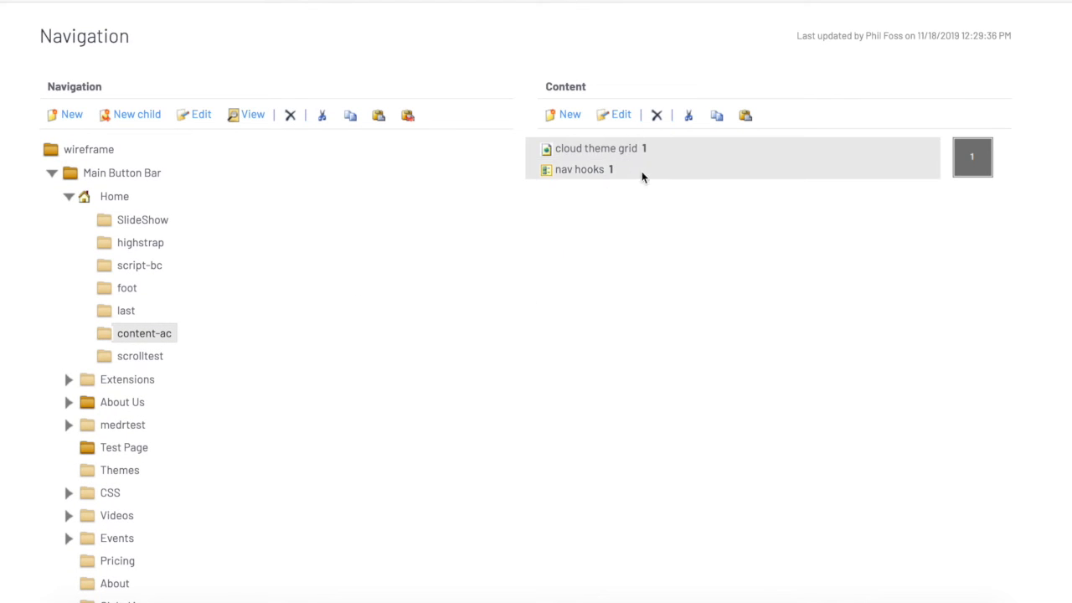
click(610, 148)
scroll(595, 242, up, 2)
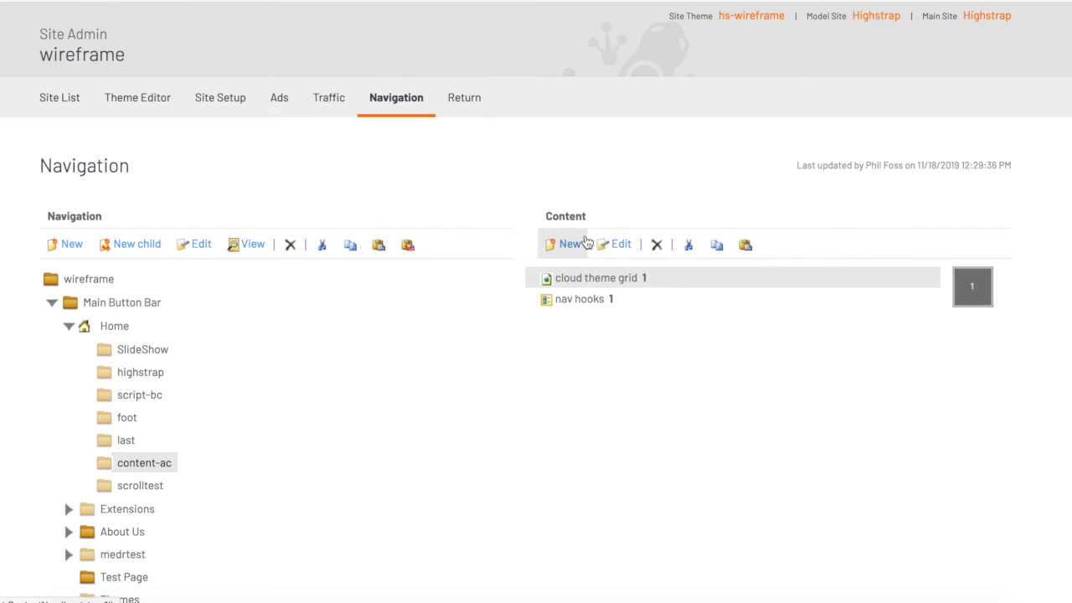
scroll(494, 212, down, 4)
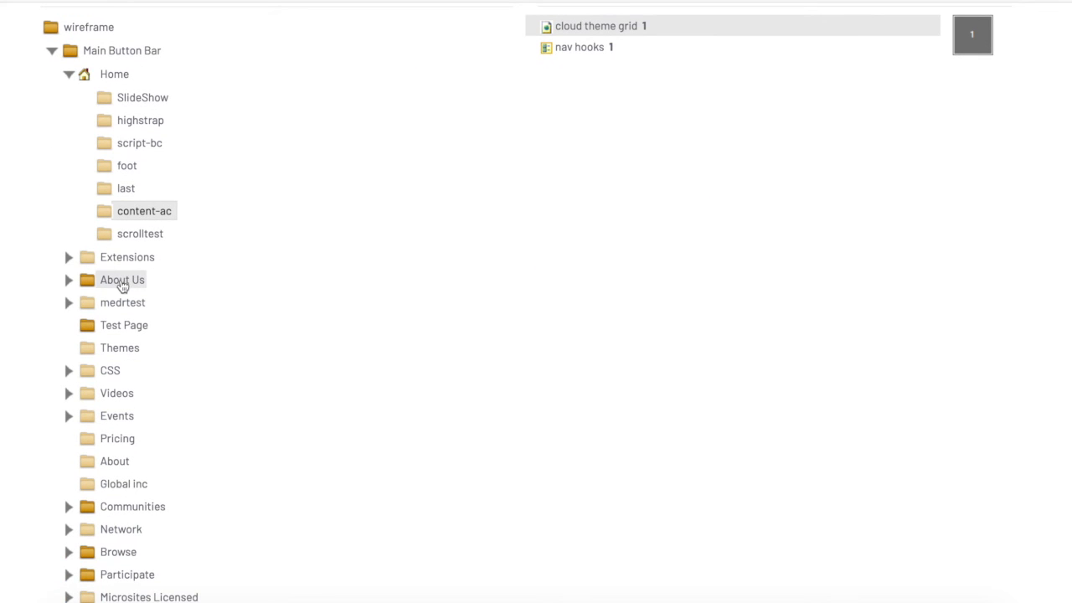
Select Test Page and view it to review the cards layout
click(124, 325)
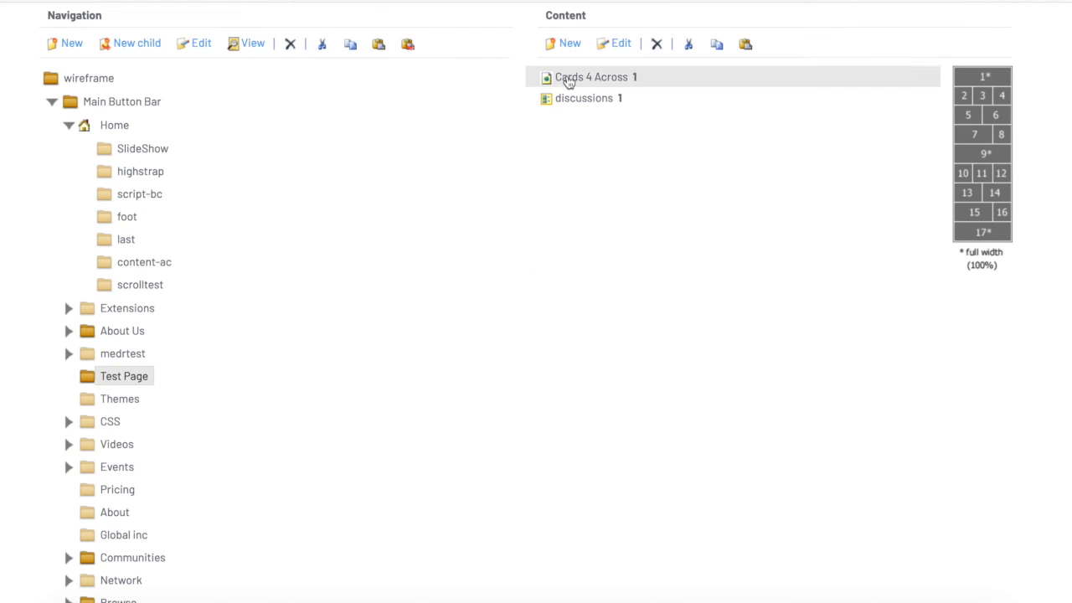
click(251, 45)
scroll(606, 338, down, 7)
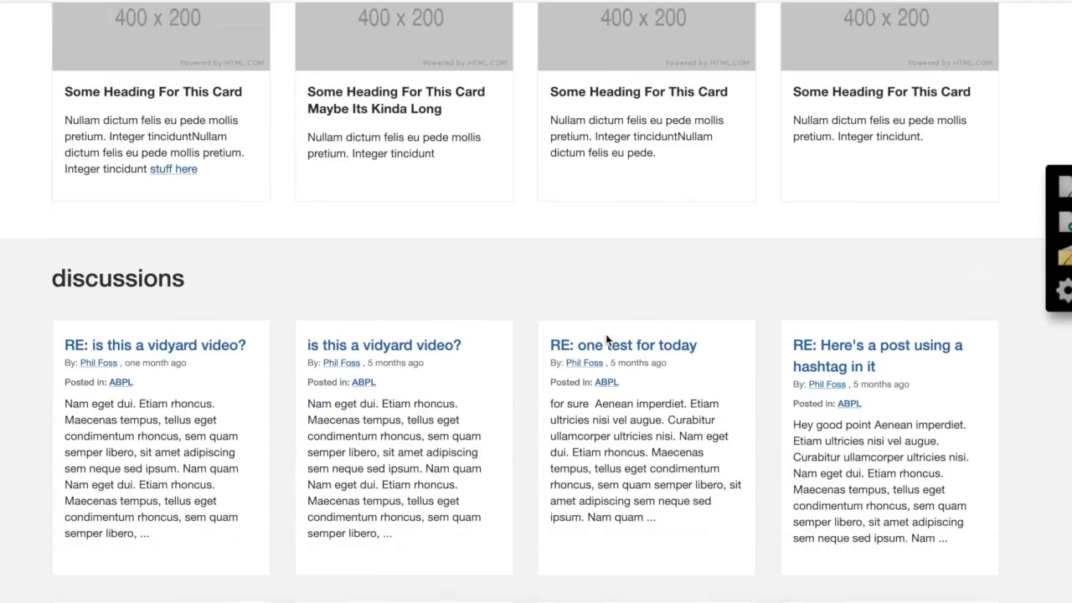
scroll(607, 340, up, 5)
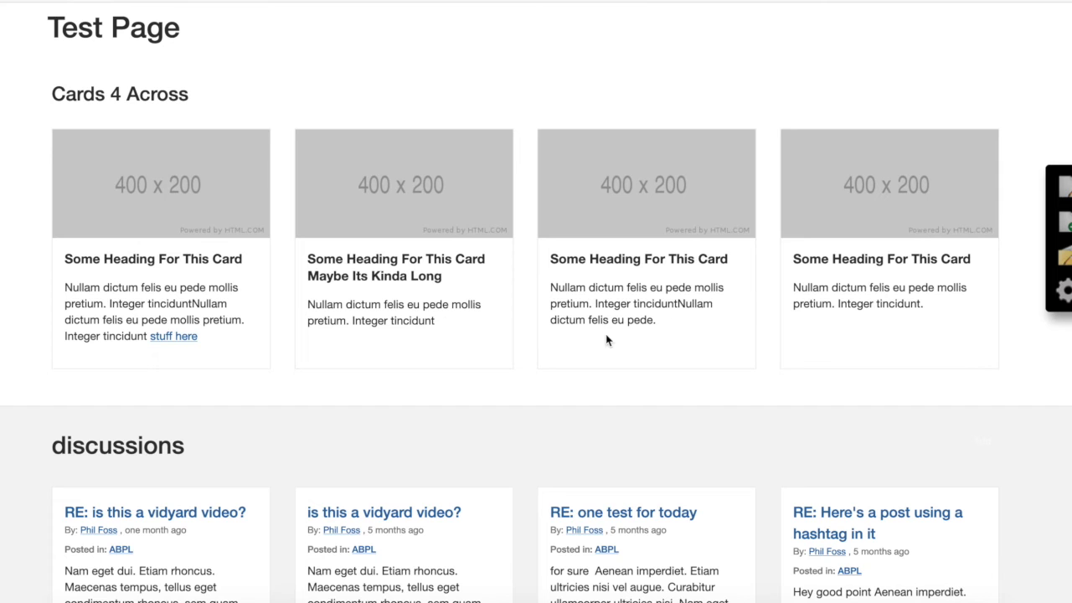
Scroll through the Test Page to examine the Cards 4 Across section and the discussions widget below it
scroll(299, 373, down, 1)
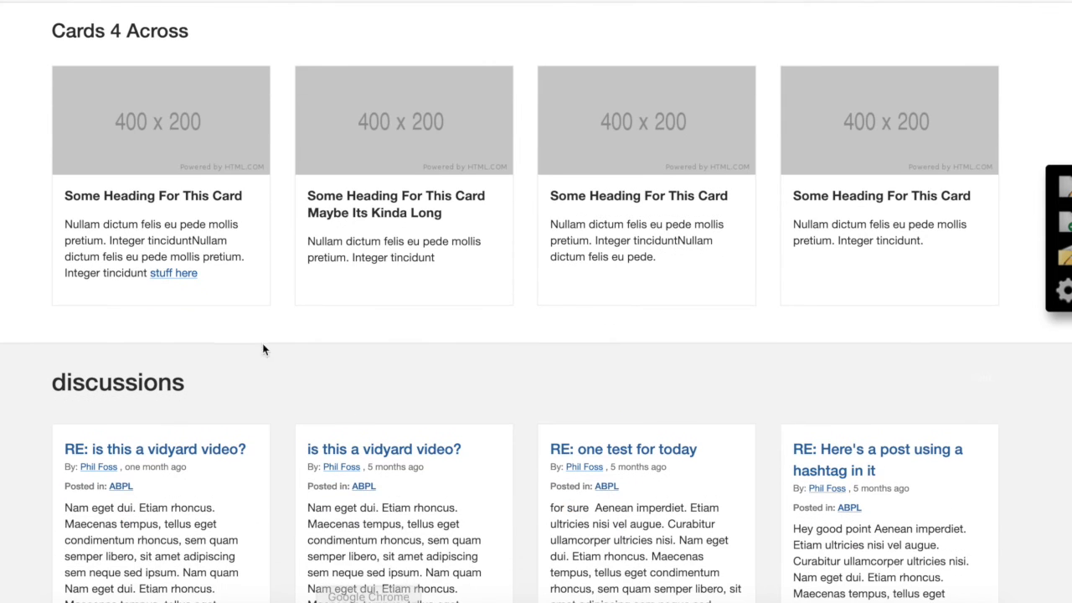
scroll(310, 501, down, 3)
scroll(307, 502, up, 1)
scroll(306, 500, up, 2)
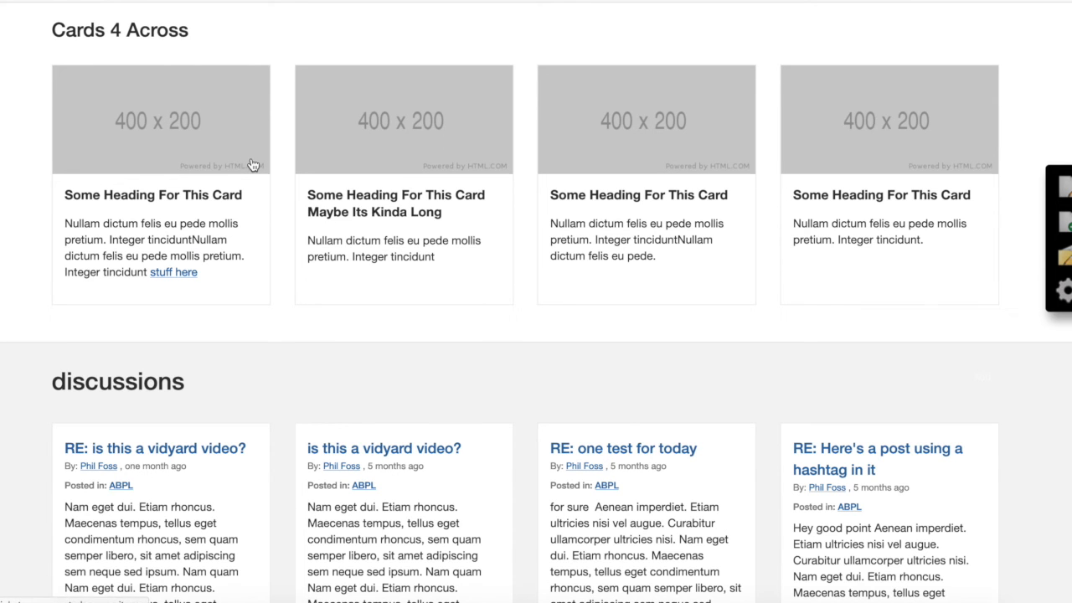
scroll(253, 164, up, 1)
scroll(253, 164, down, 2)
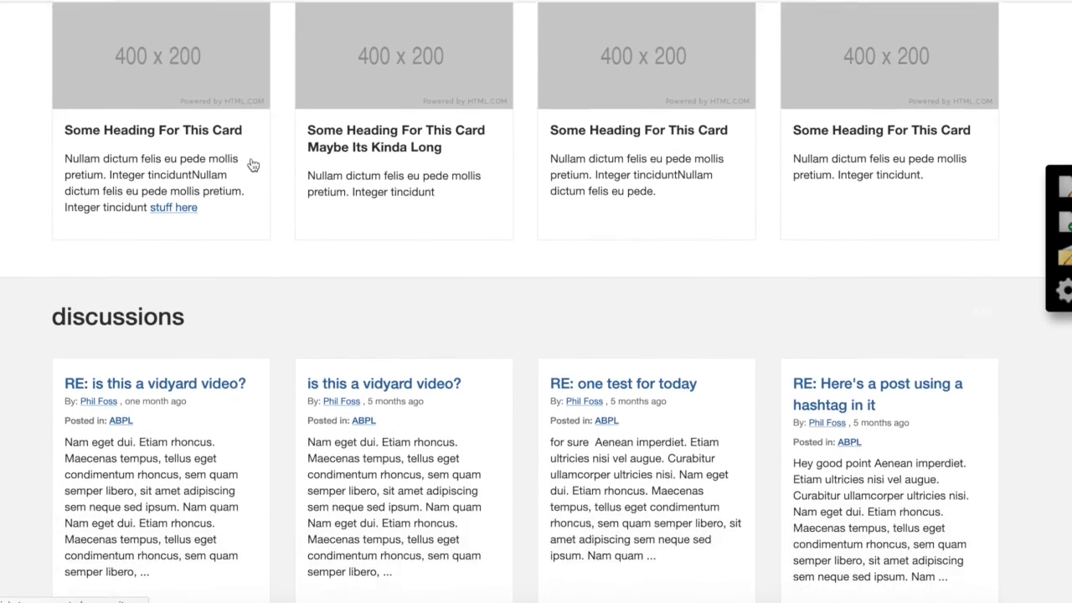
scroll(253, 164, down, 2)
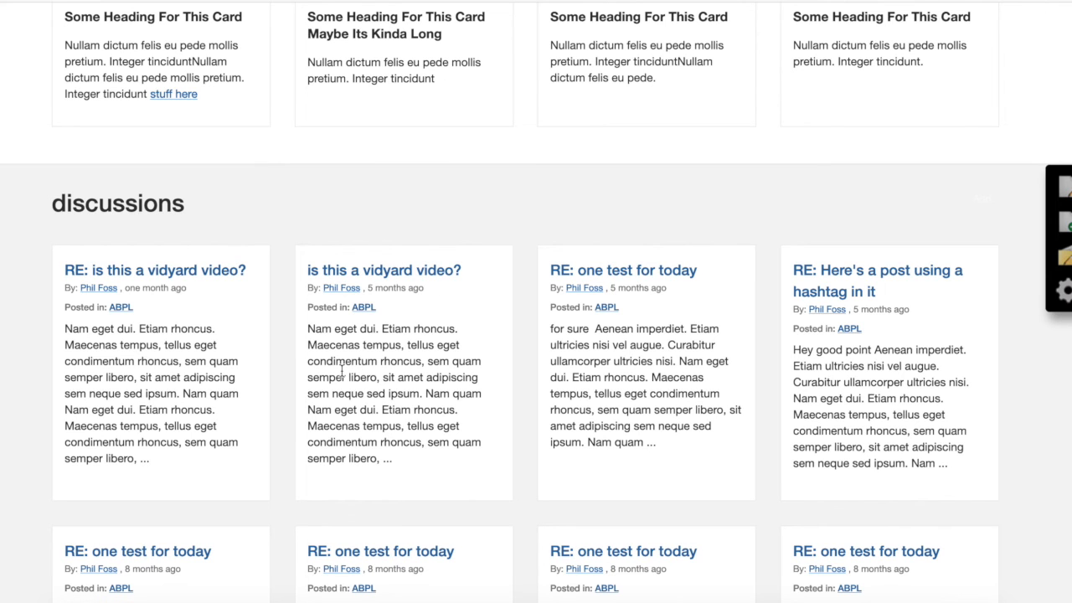
scroll(341, 370, down, 3)
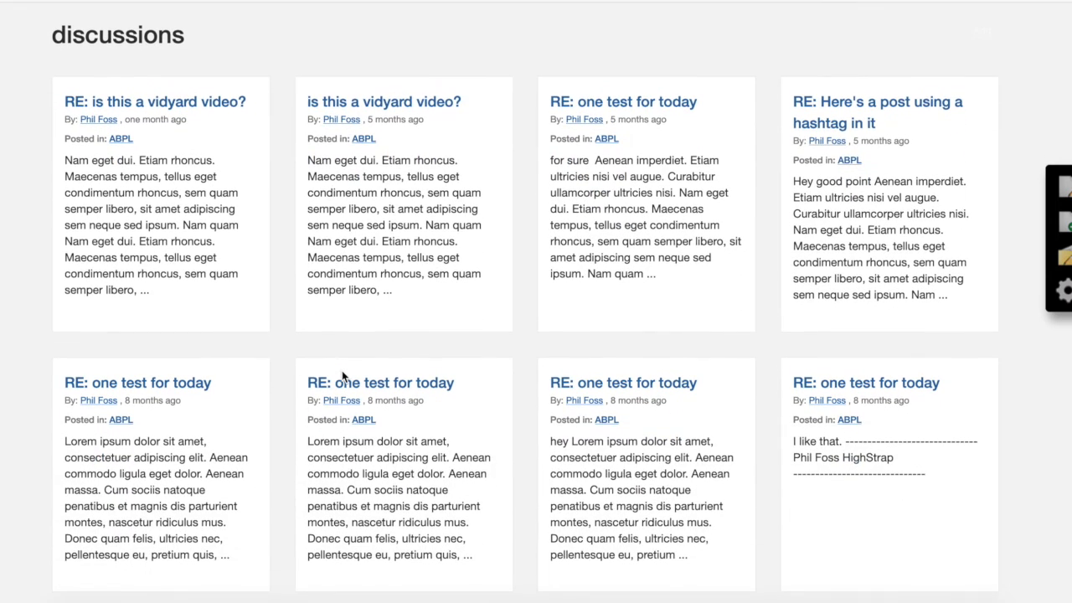
scroll(342, 371, up, 1)
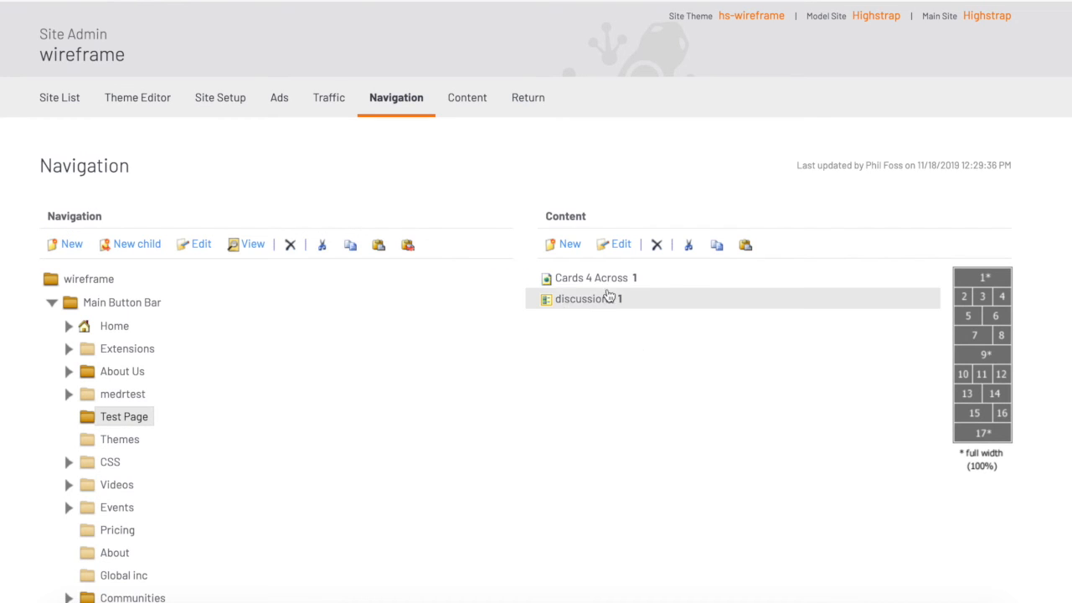
Open the discussions content item of Test Page, examine its CSS wrapper class names, and cancel without saving
double_click(582, 300)
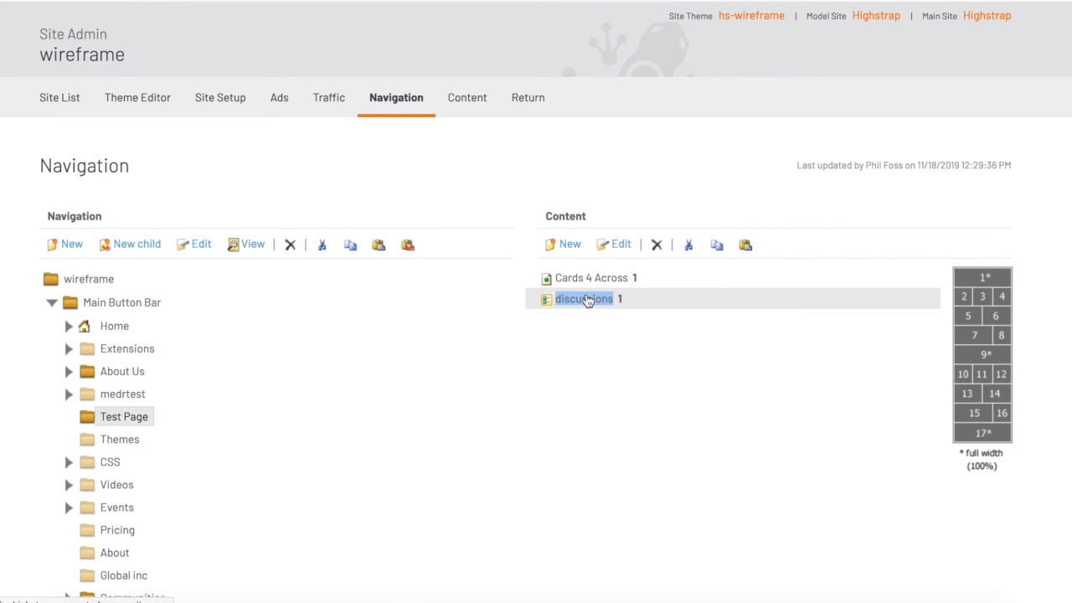
scroll(483, 364, down, 4)
scroll(483, 366, down, 2)
scroll(483, 366, up, 3)
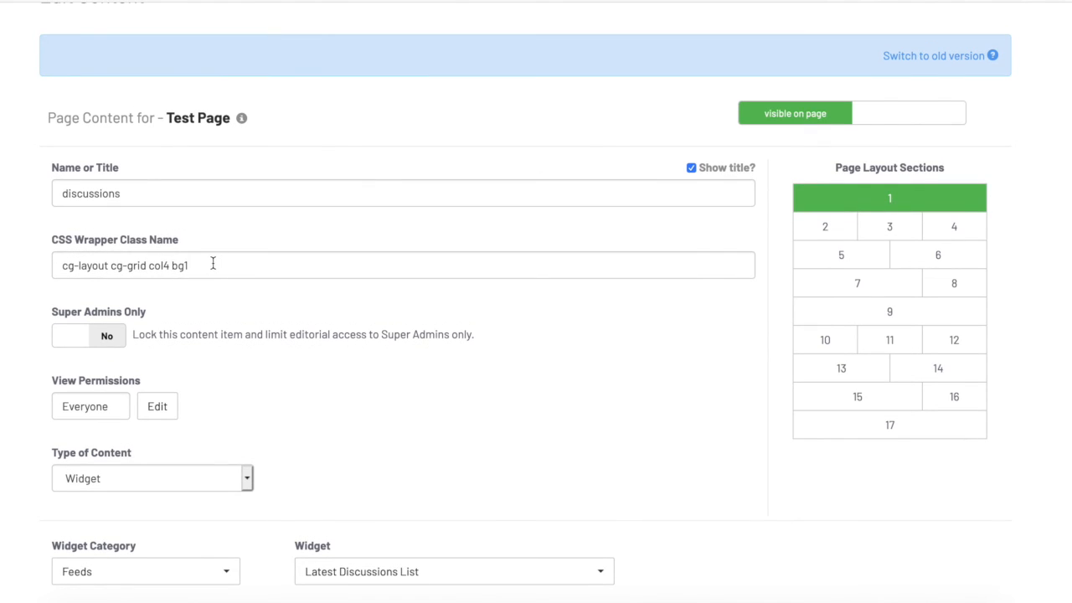
drag(211, 264, 7, 265)
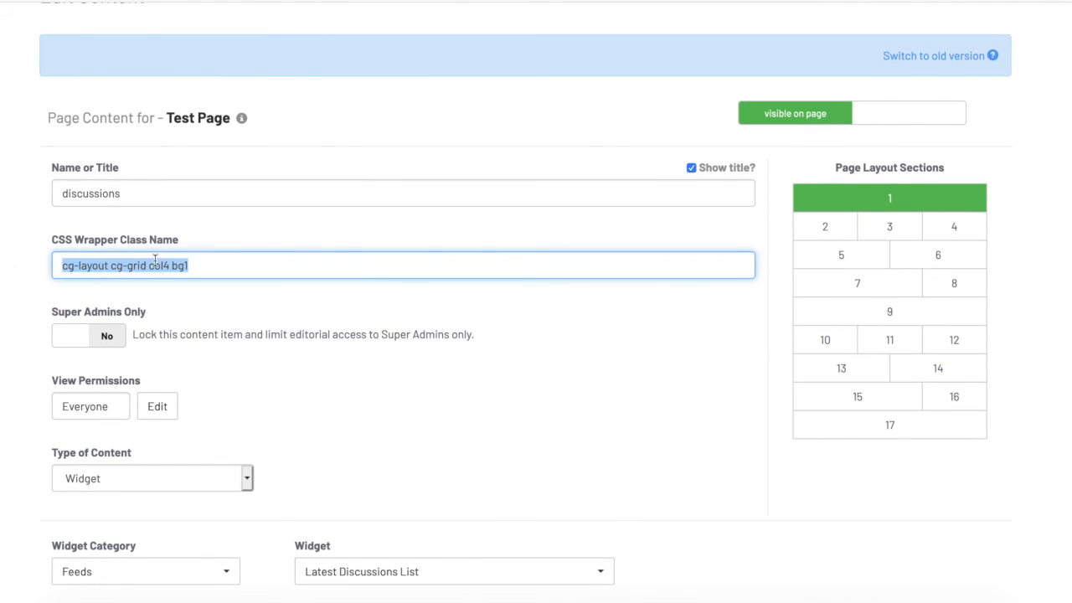
click(118, 265)
drag(107, 265, 26, 268)
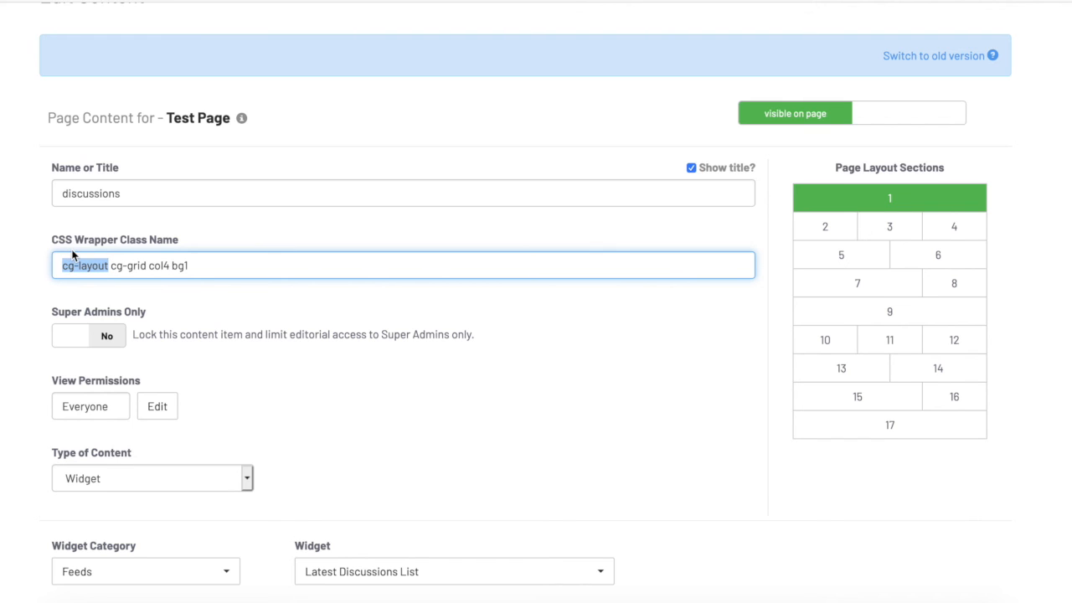
click(150, 265)
drag(111, 265, 187, 265)
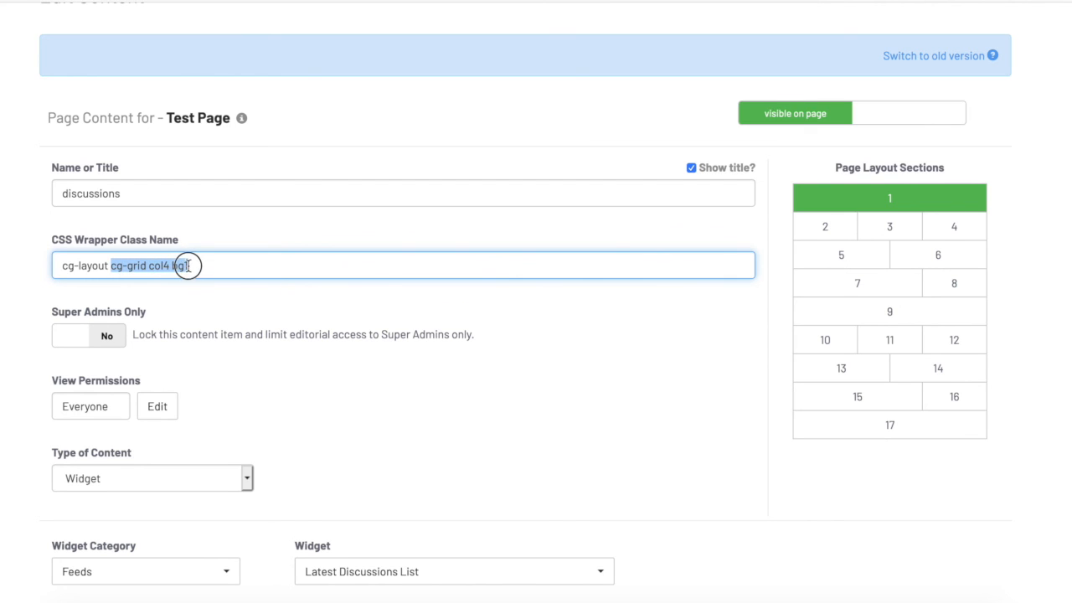
double_click(160, 266)
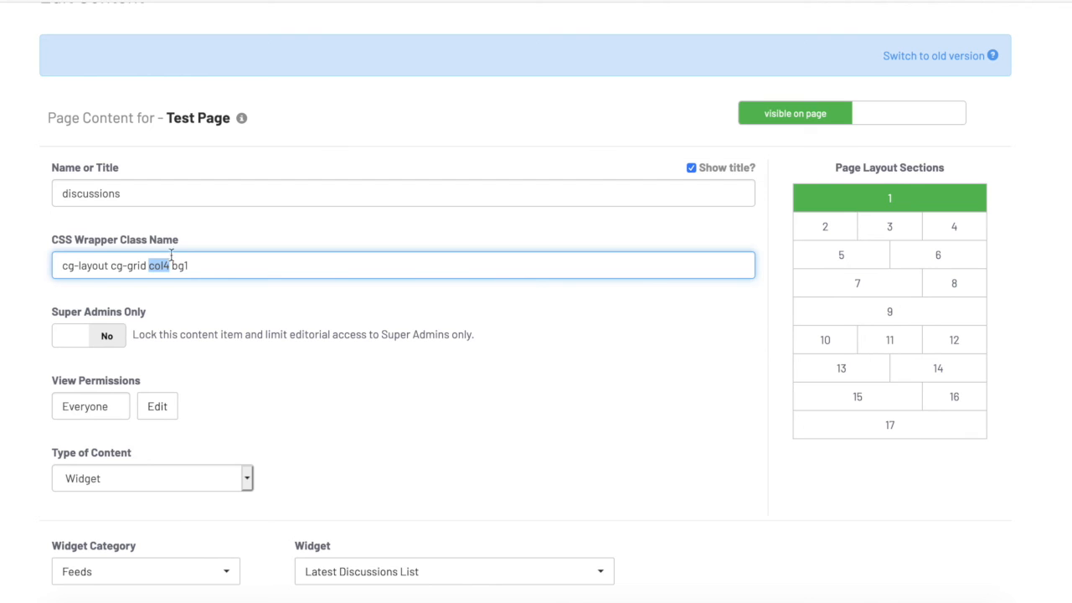
click(191, 266)
drag(211, 267, 180, 268)
scroll(190, 300, down, 1)
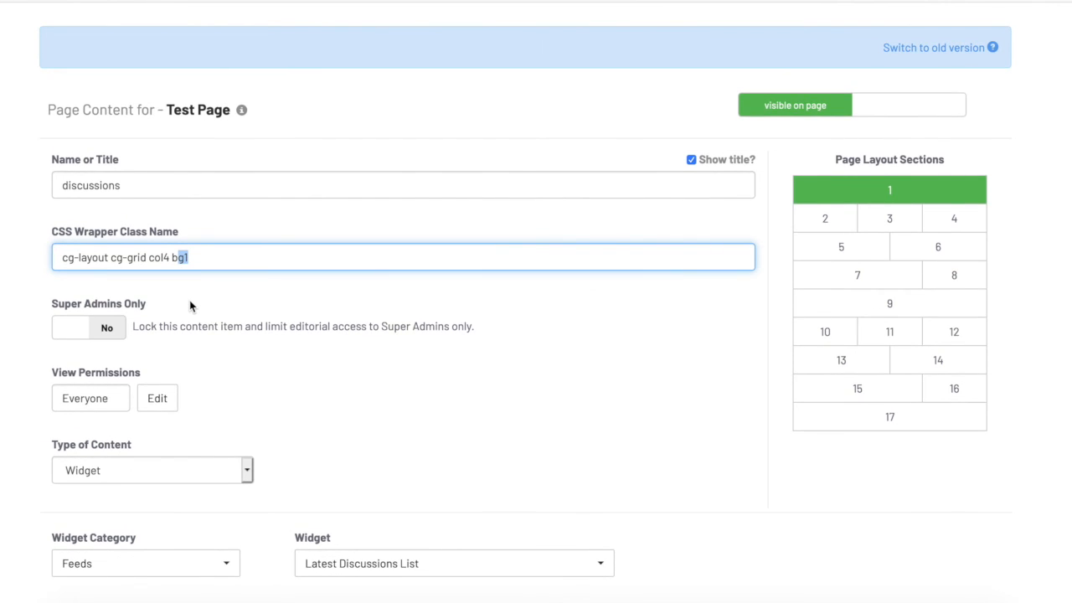
scroll(189, 302, down, 1)
scroll(189, 302, down, 15)
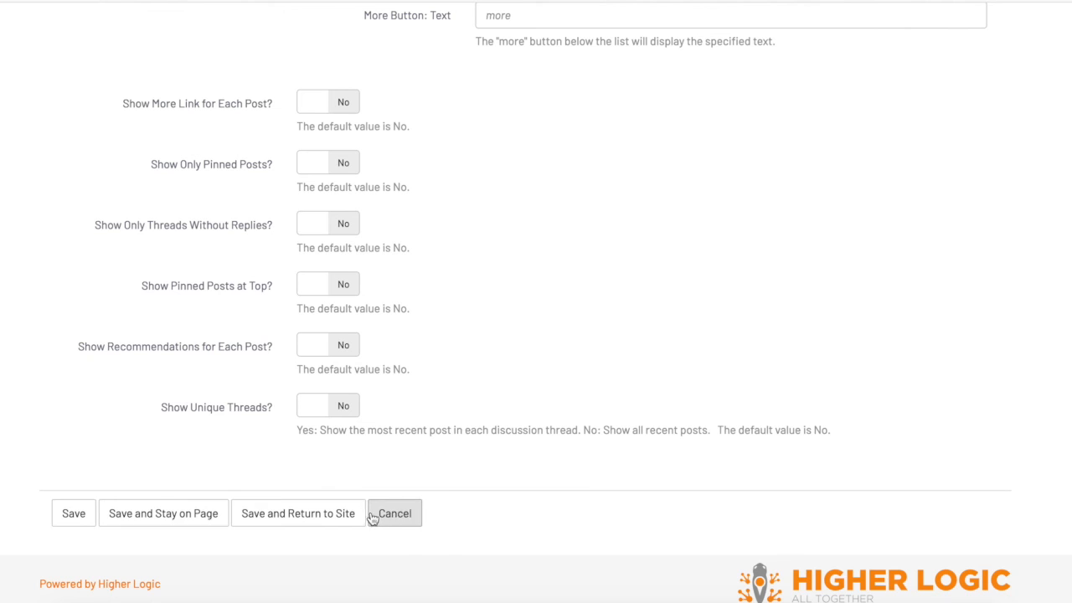
click(405, 514)
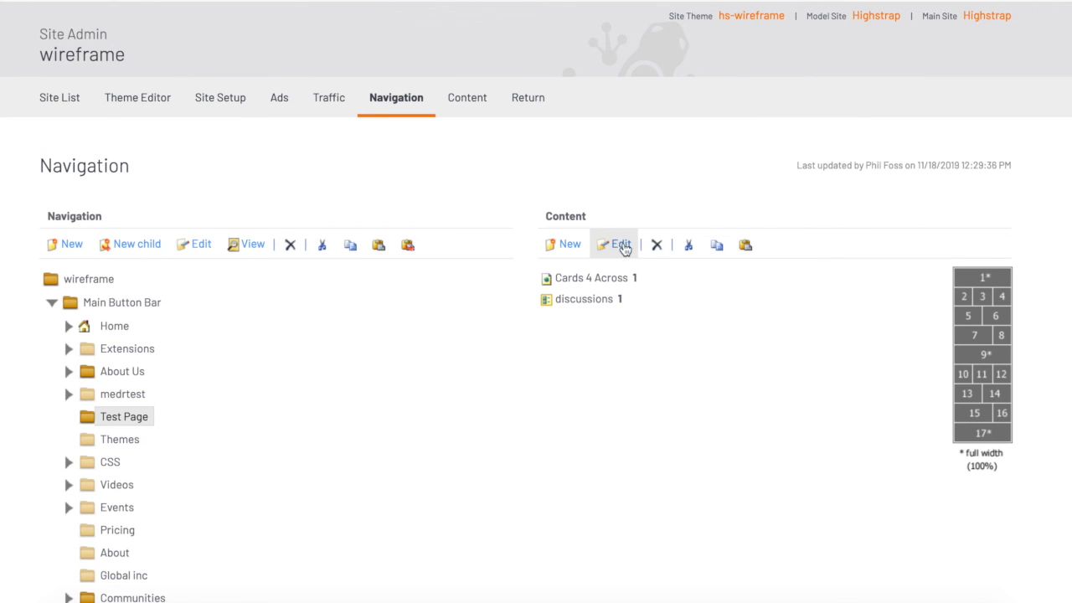
View the Test Page again and compare the cards layout with the discussions layout
click(231, 244)
scroll(475, 412, down, 7)
scroll(475, 412, down, 1)
scroll(475, 409, up, 3)
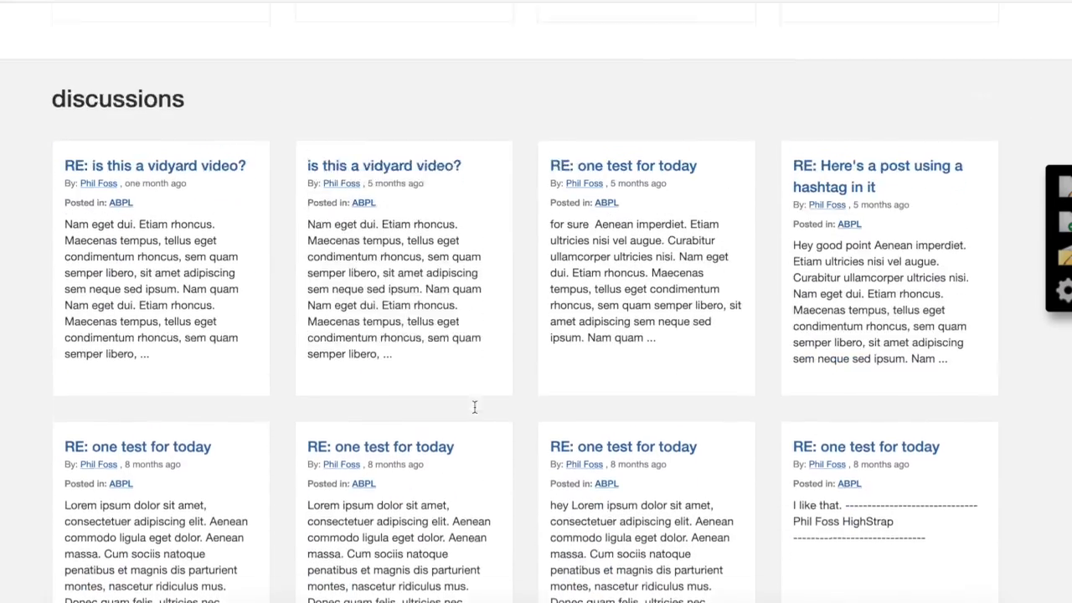
scroll(376, 156, up, 3)
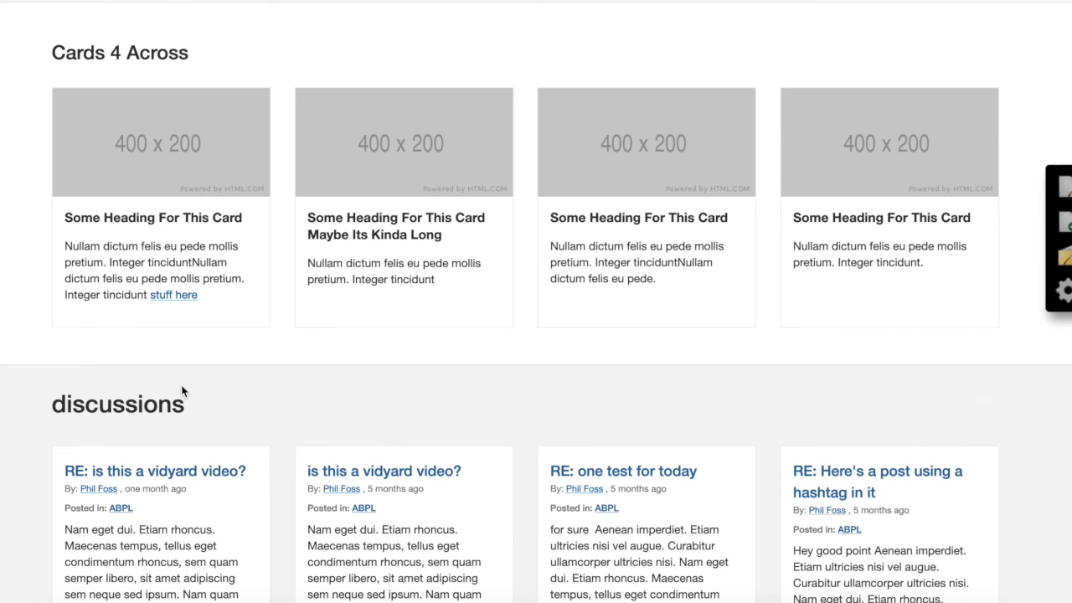
scroll(182, 391, up, 2)
scroll(182, 391, down, 1)
scroll(176, 310, up, 1)
scroll(314, 347, up, 2)
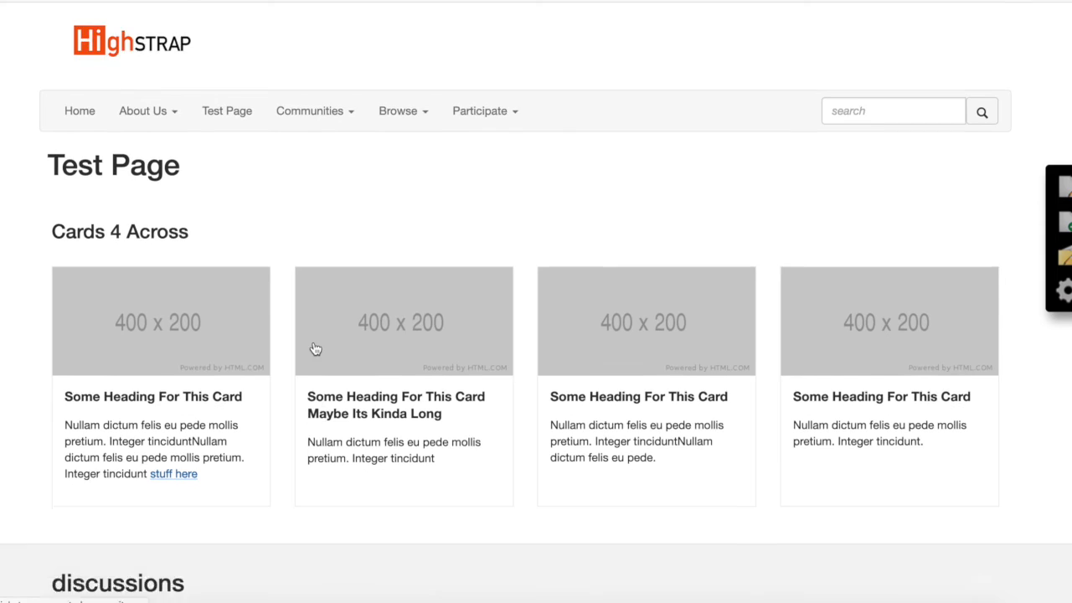
scroll(313, 347, down, 1)
scroll(312, 343, down, 1)
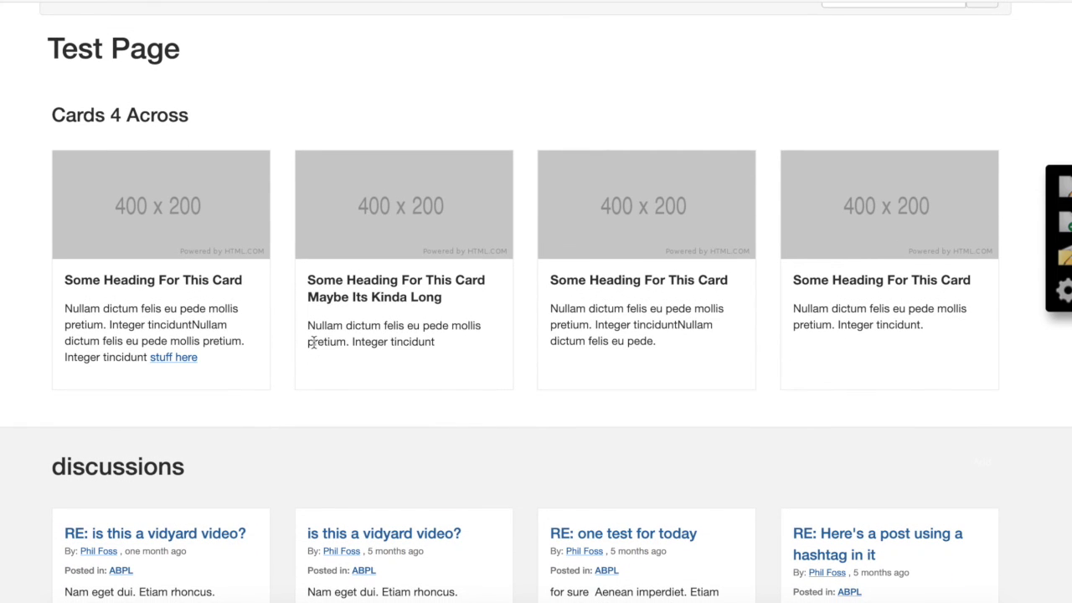
scroll(313, 341, down, 2)
scroll(368, 413, down, 6)
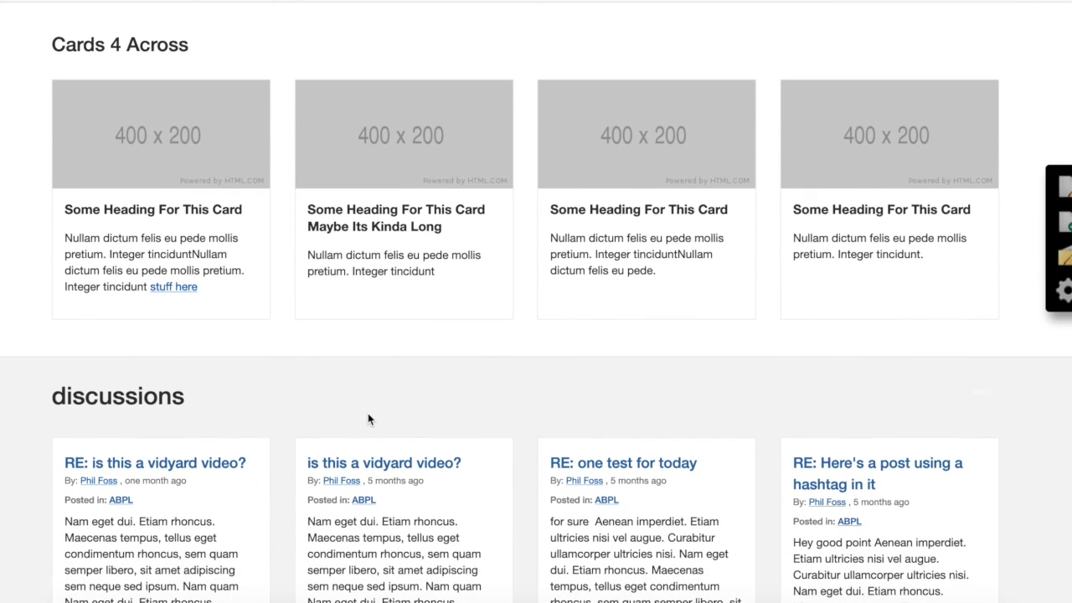